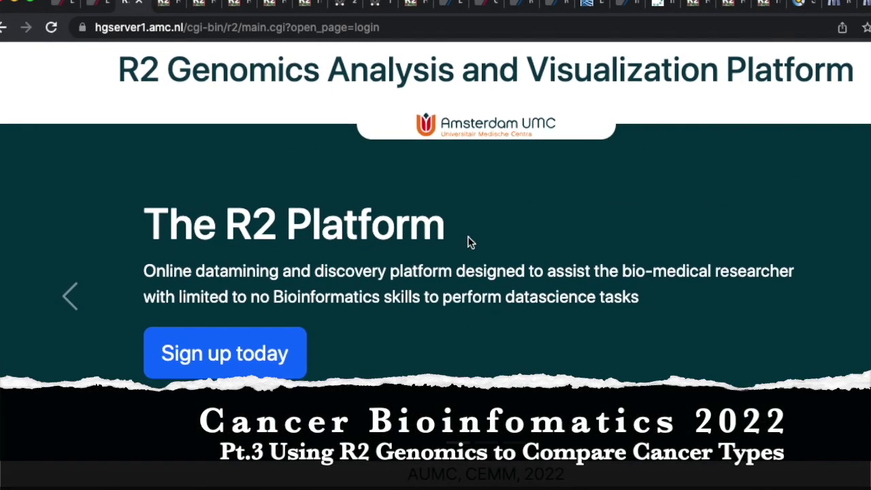
- Enter the R2 platform without an account from the sign-in section of the login page
{"action": "scroll", "coordinate": [469, 242], "scroll_direction": "down", "scroll_amount": 3}
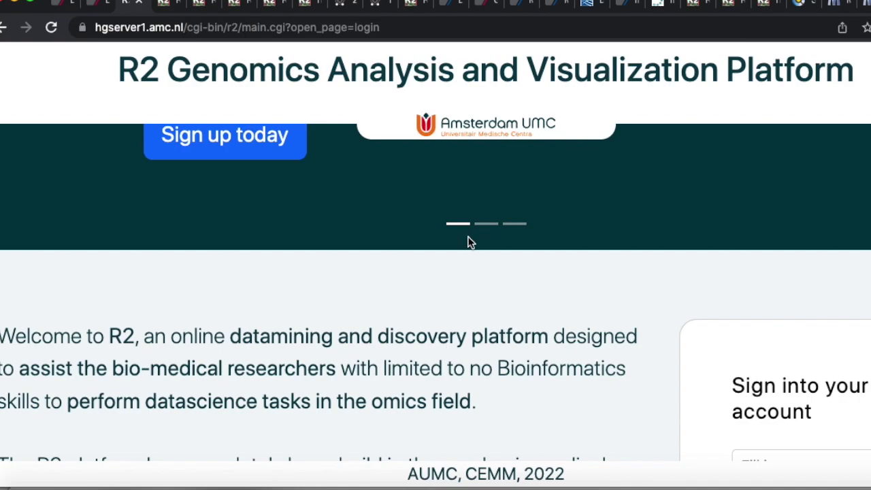
{"action": "scroll", "coordinate": [468, 238], "scroll_direction": "down", "scroll_amount": 3}
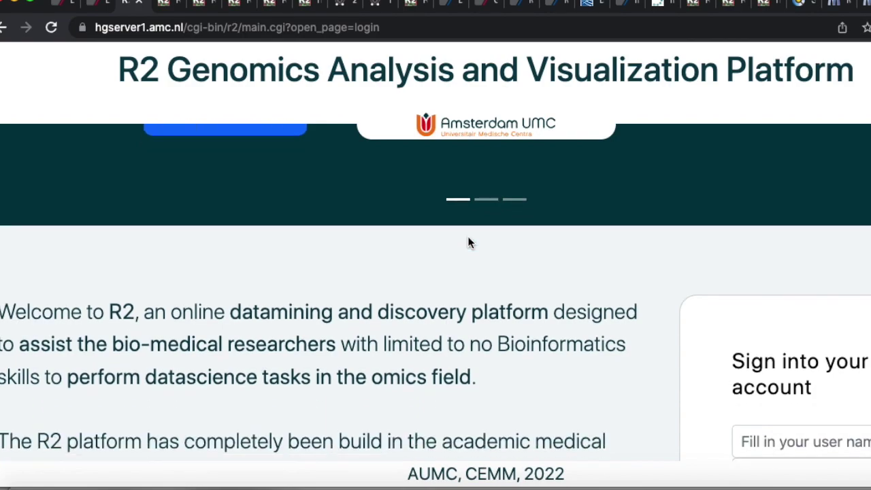
{"action": "scroll", "coordinate": [468, 238], "scroll_direction": "down", "scroll_amount": 2}
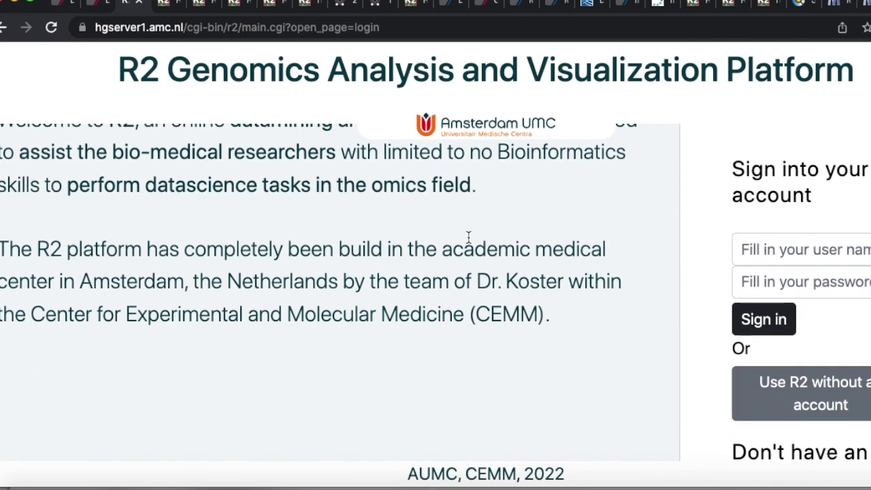
{"action": "scroll", "coordinate": [467, 238], "scroll_direction": "down", "scroll_amount": 2}
{"action": "scroll", "coordinate": [467, 238], "scroll_direction": "down", "scroll_amount": 2}
{"action": "scroll", "coordinate": [467, 238], "scroll_direction": "up", "scroll_amount": 2}
{"action": "scroll", "coordinate": [469, 238], "scroll_direction": "down", "scroll_amount": 1}
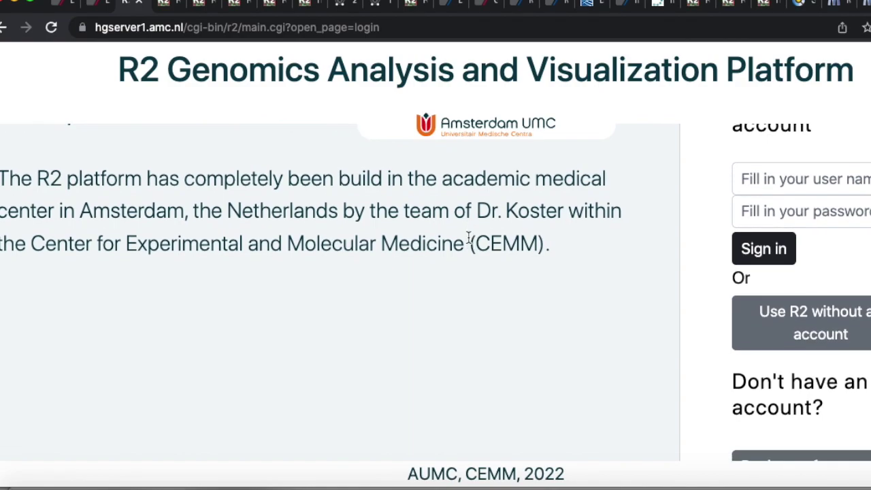
{"action": "left_click", "coordinate": [841, 329]}
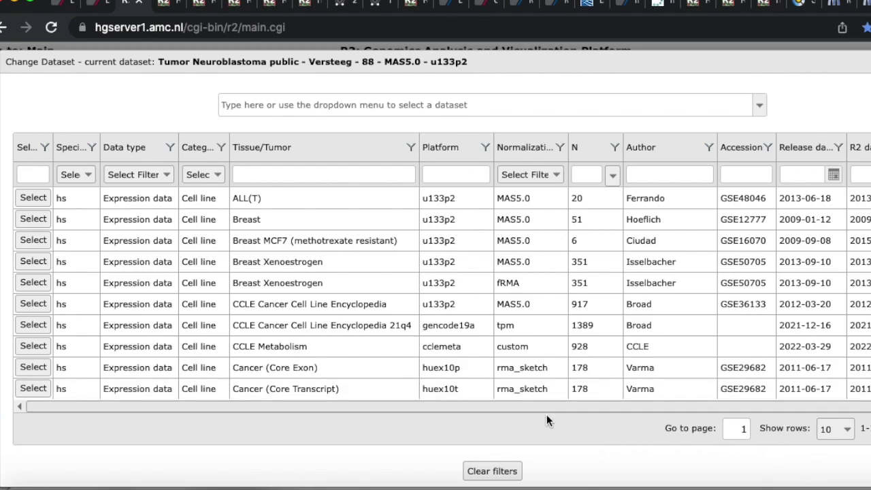
- Search the dataset list for "breast"
{"action": "left_click", "coordinate": [294, 107]}
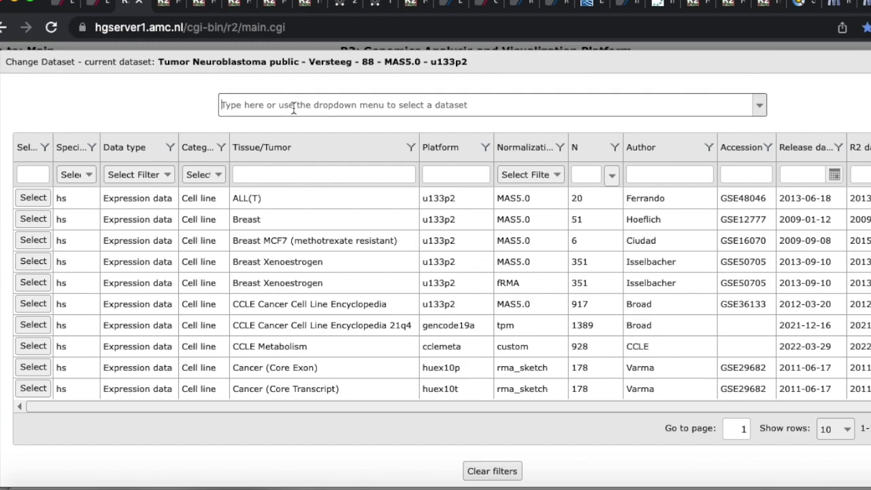
{"action": "type", "text": "b"}
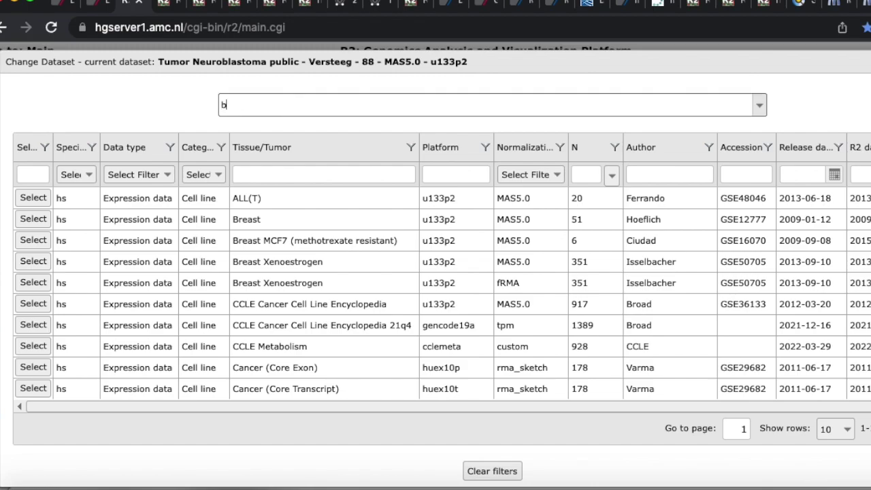
{"action": "type", "text": "reast"}
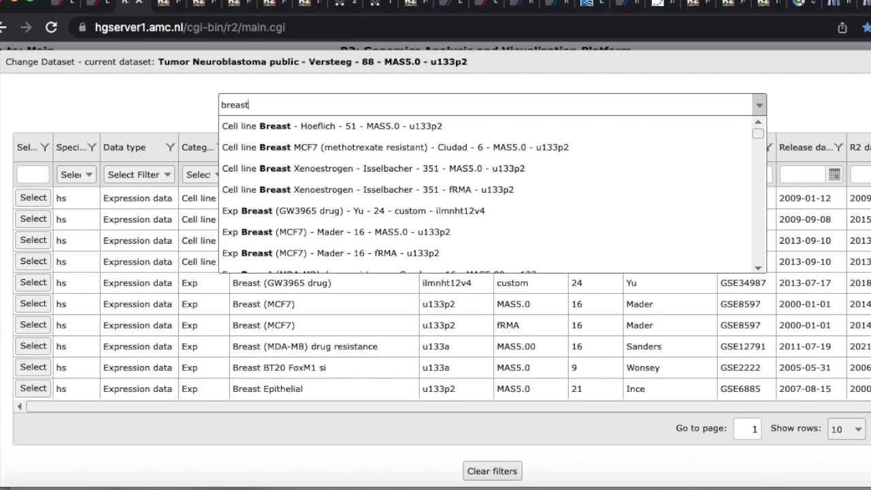
{"action": "left_click", "coordinate": [858, 109]}
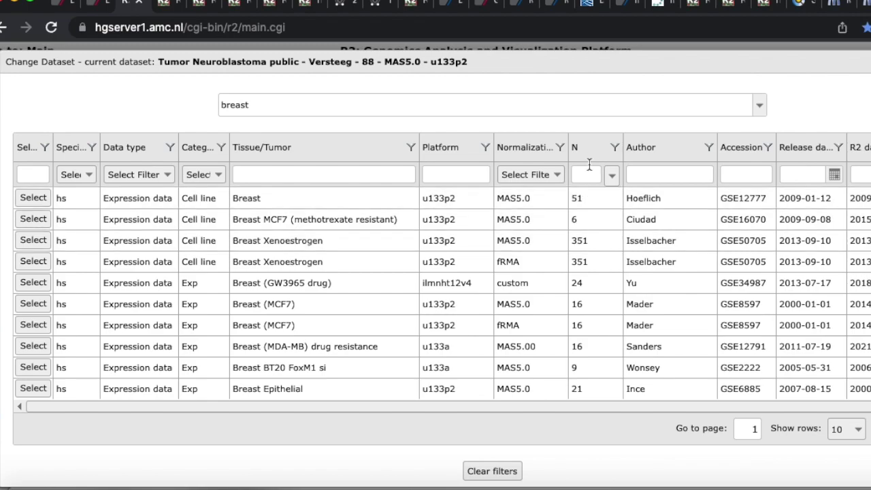
- Sort the breast datasets by N in descending order and select the Breast (primary) tumor dataset gse202203
{"action": "left_click", "coordinate": [574, 148]}
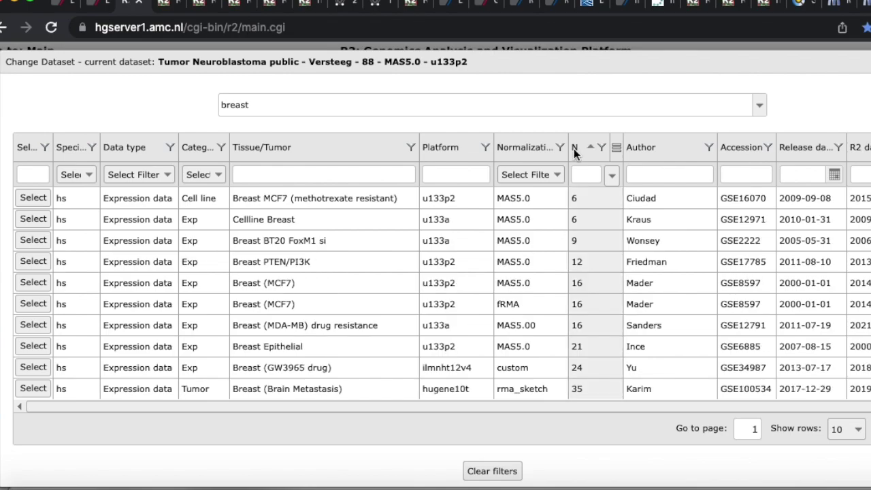
{"action": "left_click", "coordinate": [573, 149]}
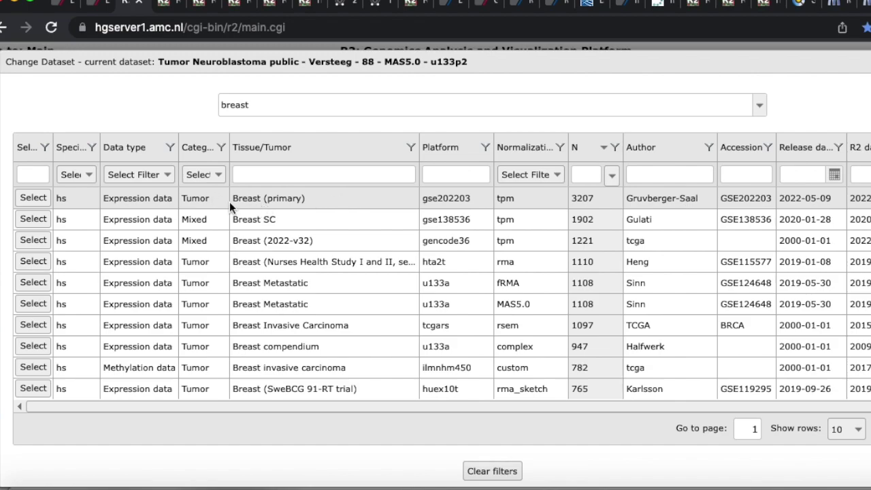
{"action": "left_click", "coordinate": [29, 198]}
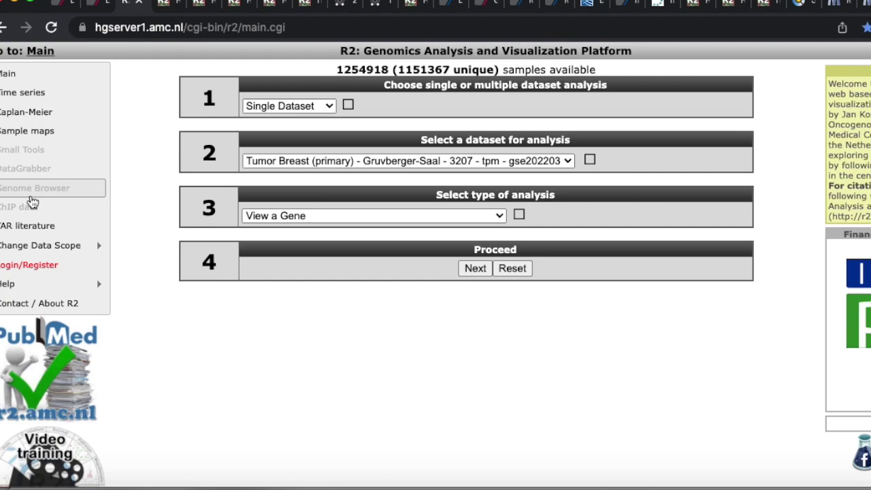
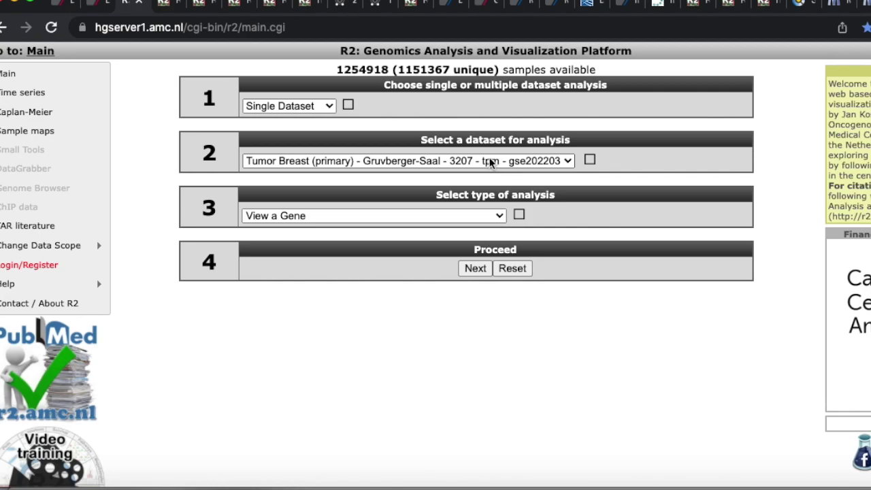
- Set the analysis type to Differential expression between two groups and proceed to its setup page
{"action": "left_click", "coordinate": [500, 216]}
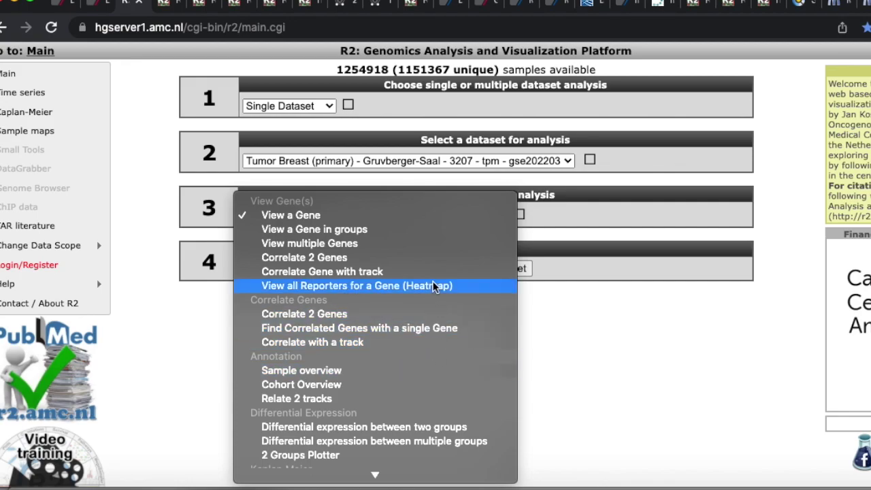
{"action": "left_click", "coordinate": [411, 427]}
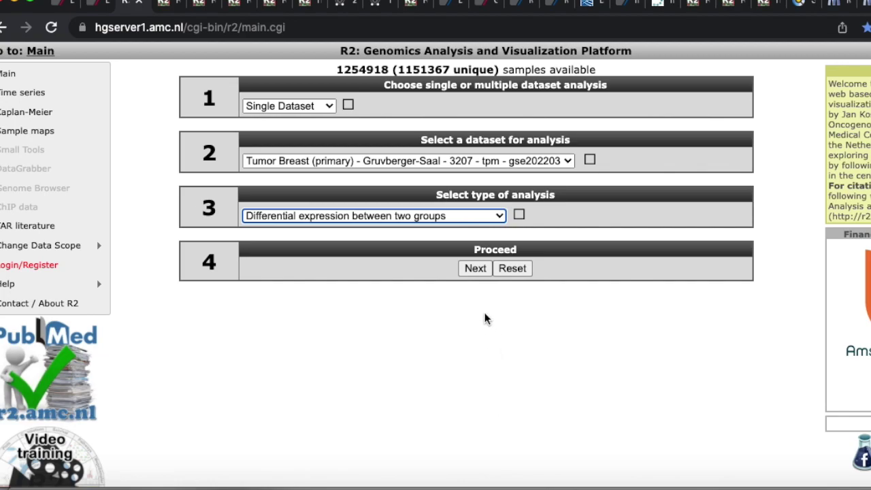
{"action": "left_click", "coordinate": [474, 269]}
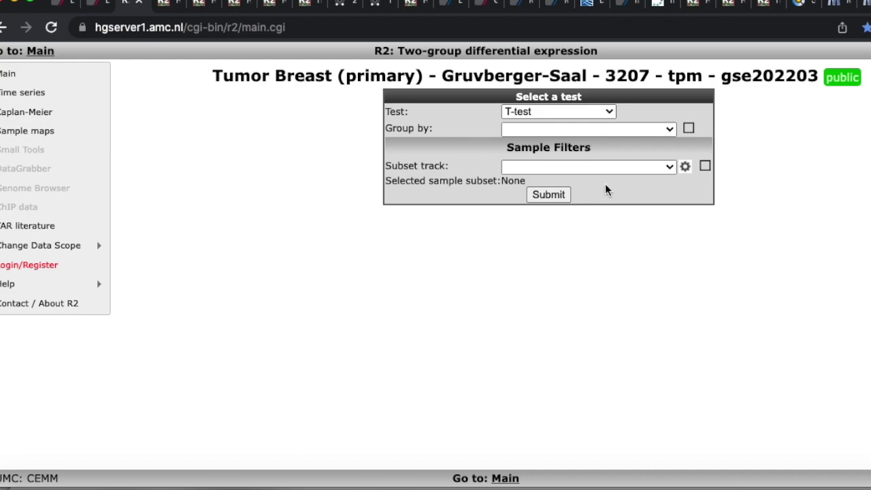
{"action": "left_click", "coordinate": [610, 112]}
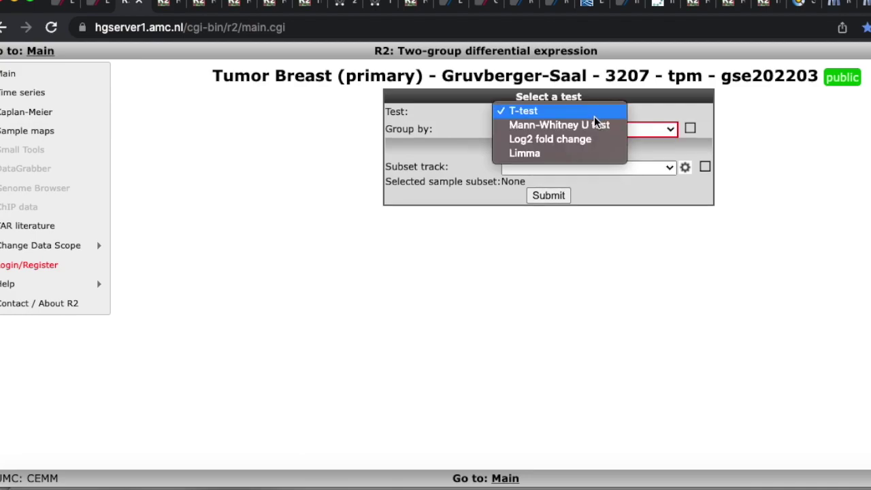
{"action": "left_click", "coordinate": [590, 122]}
{"action": "left_click", "coordinate": [591, 119]}
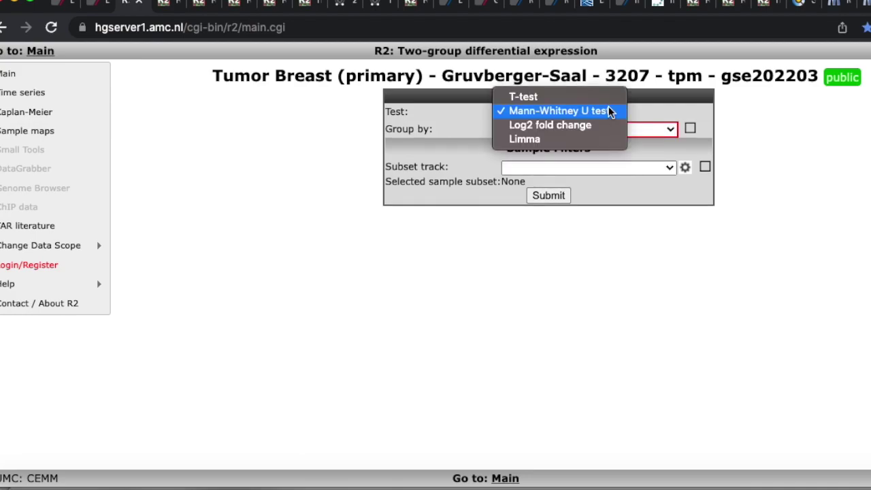
{"action": "left_click", "coordinate": [585, 98]}
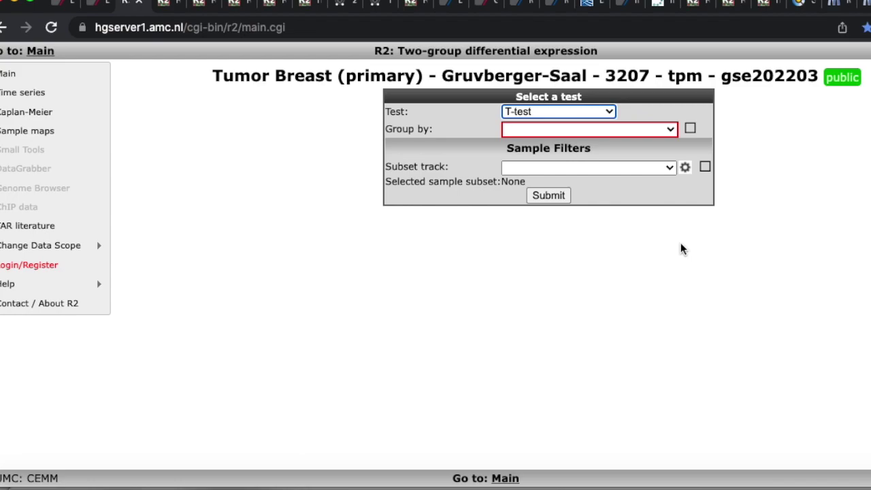
- Group the T-test samples by clinical_groups and submit the test selection
{"action": "left_click", "coordinate": [671, 129]}
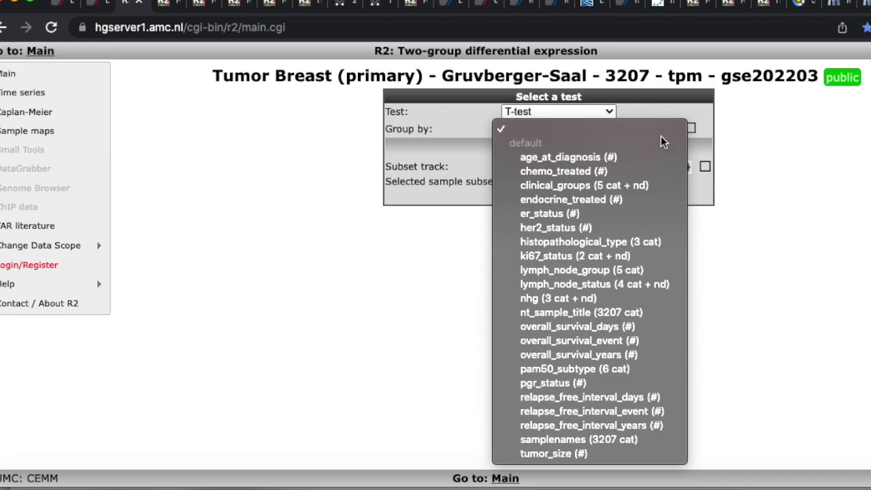
{"action": "left_click", "coordinate": [649, 186]}
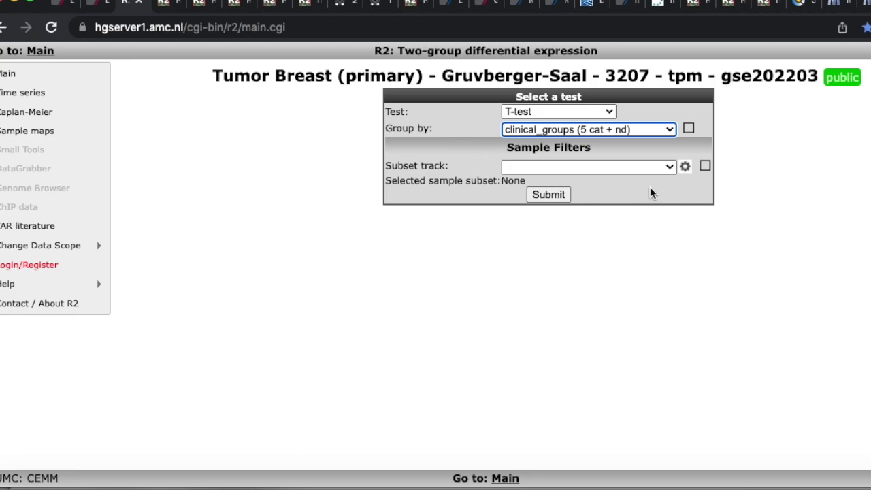
{"action": "left_click", "coordinate": [560, 194]}
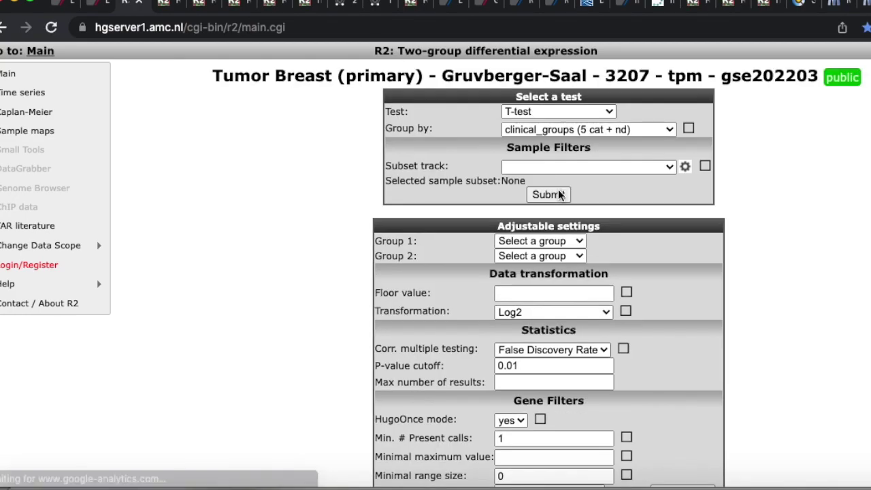
- Set Group 1 to tnbc and Group 2 to erpher2p in the adjustable settings
{"action": "scroll", "coordinate": [654, 262], "scroll_direction": "down", "scroll_amount": 2}
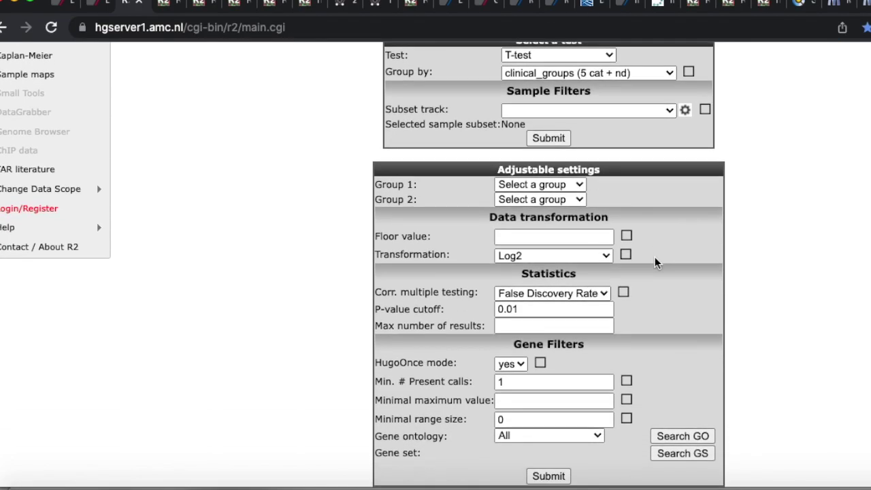
{"action": "scroll", "coordinate": [655, 262], "scroll_direction": "down", "scroll_amount": 1}
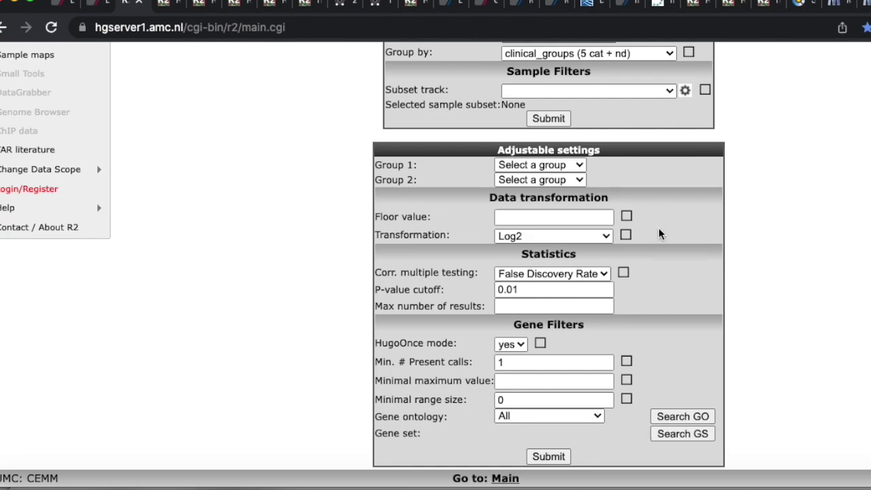
{"action": "left_click", "coordinate": [579, 167]}
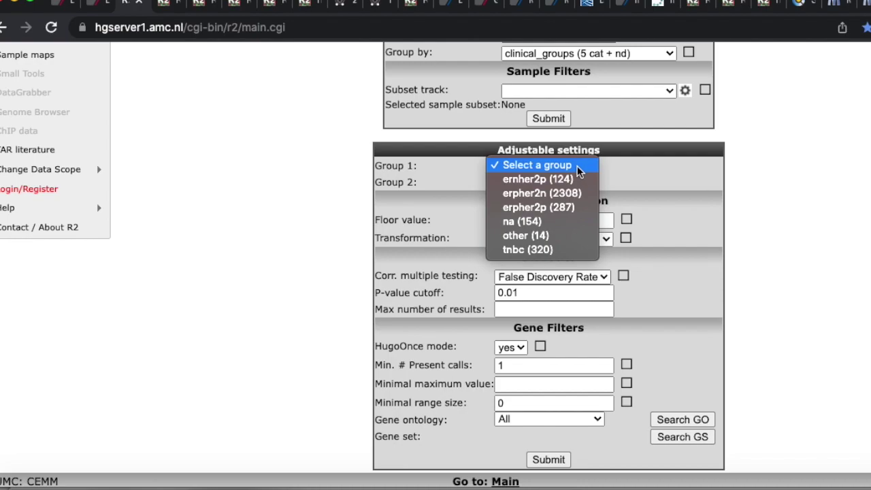
{"action": "left_click", "coordinate": [570, 249]}
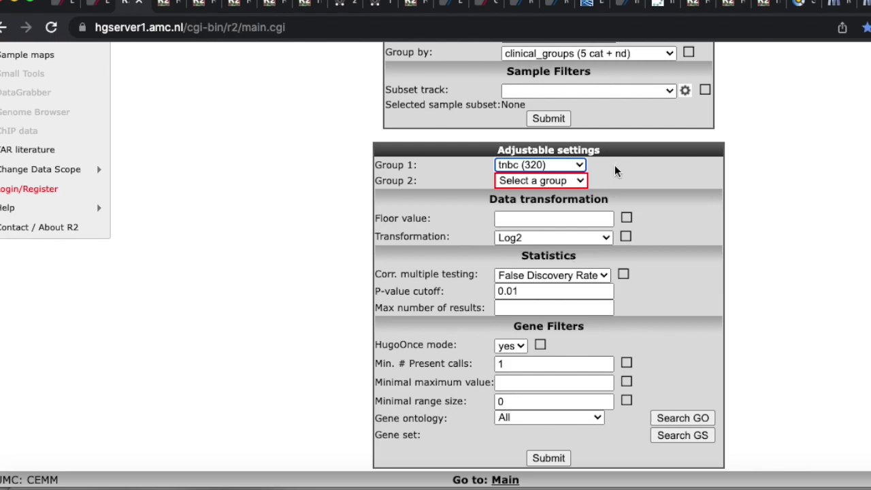
{"action": "left_click", "coordinate": [580, 182]}
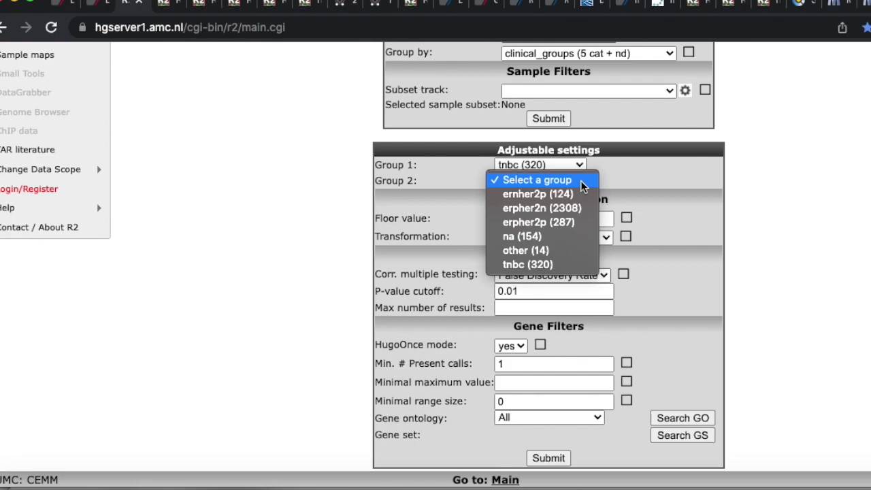
{"action": "left_click", "coordinate": [581, 226]}
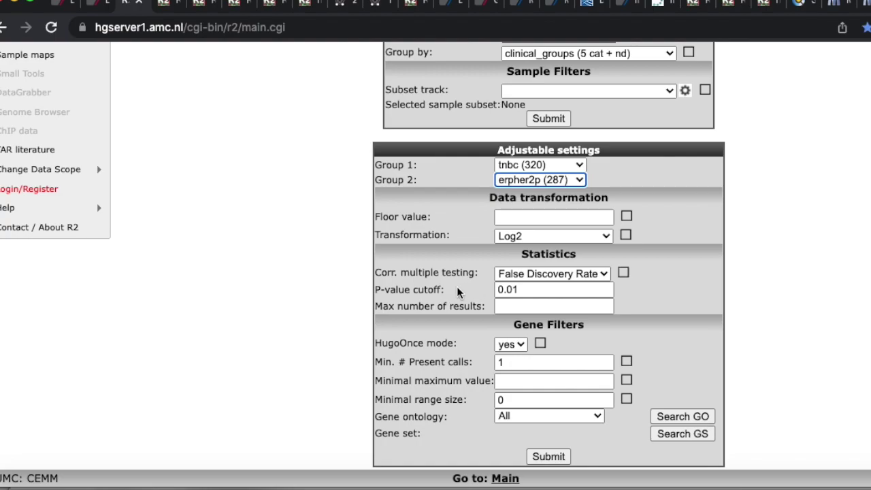
- Use False Discovery Rate as the multiple testing correction and run the two-group differential expression analysis
{"action": "left_click", "coordinate": [605, 273]}
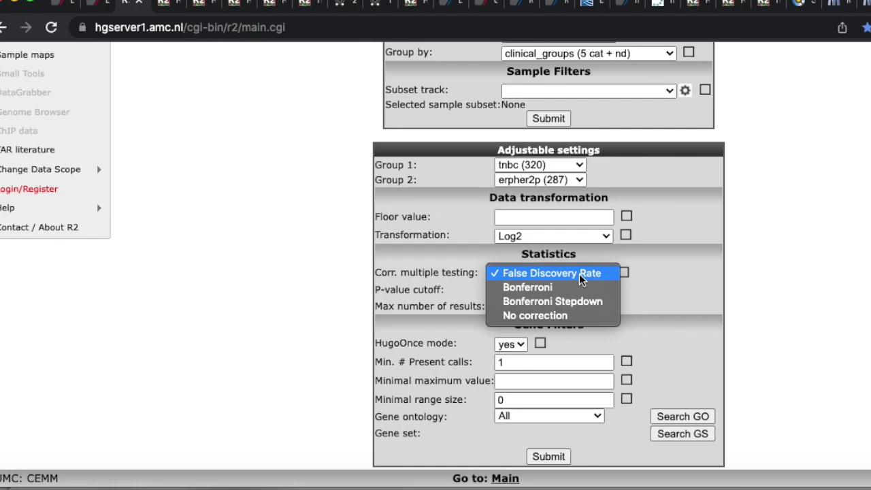
{"action": "left_click", "coordinate": [579, 273]}
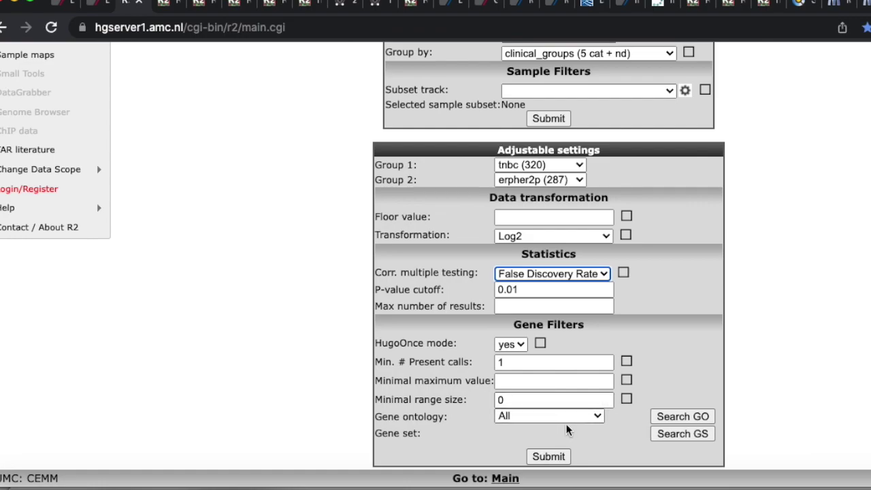
{"action": "left_click", "coordinate": [563, 457]}
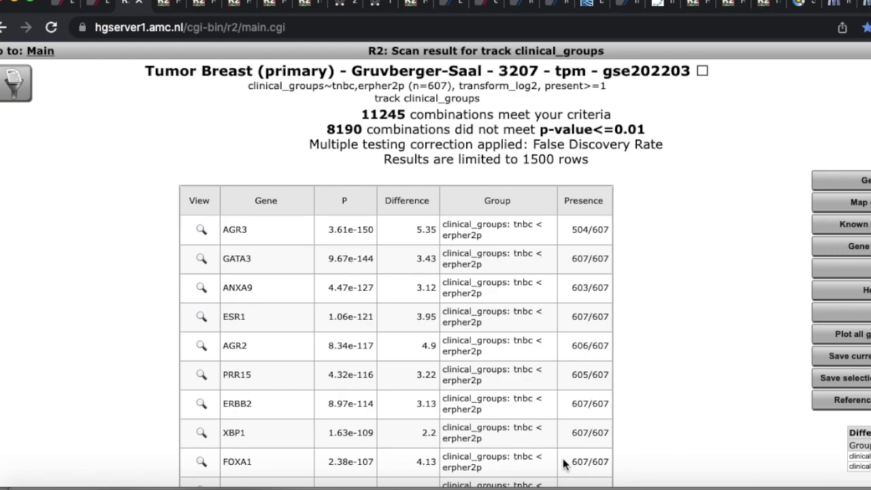
- Examine the results table of genes differentially expressed between tnbc and erpher2p
{"action": "scroll", "coordinate": [709, 357], "scroll_direction": "down", "scroll_amount": 2}
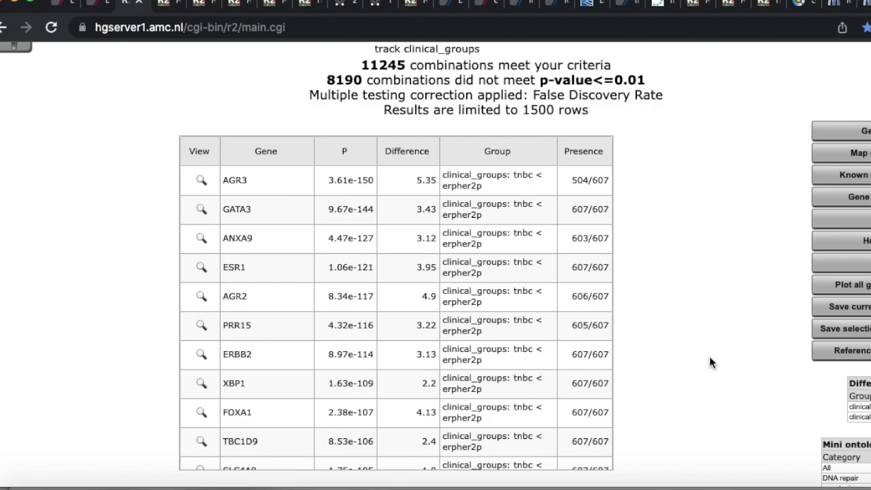
{"action": "scroll", "coordinate": [709, 357], "scroll_direction": "up", "scroll_amount": 3}
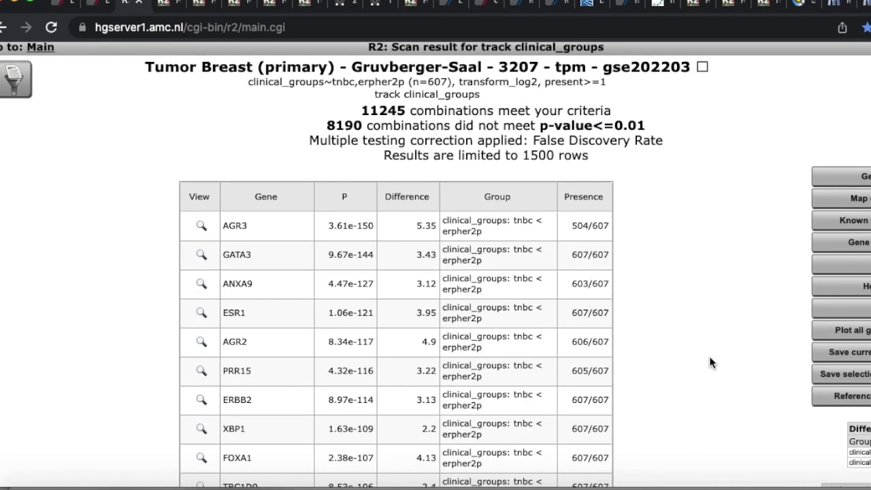
{"action": "scroll", "coordinate": [709, 356], "scroll_direction": "down", "scroll_amount": 1}
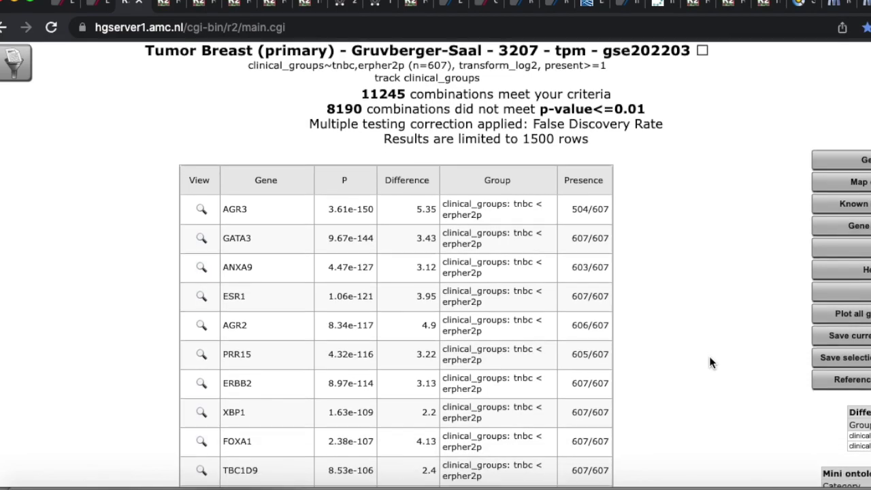
{"action": "scroll", "coordinate": [709, 356], "scroll_direction": "down", "scroll_amount": 2}
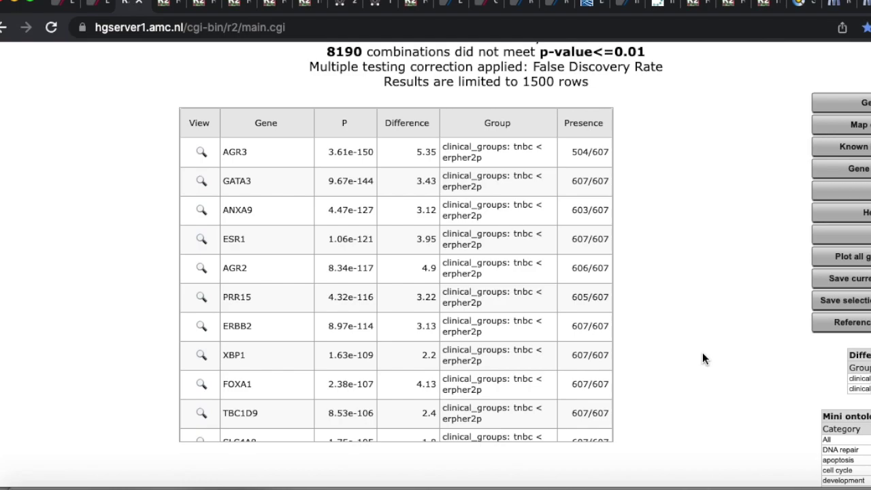
- Open the two-gene view for AGR3 and bring up its expression box plot for the clinical groups
{"action": "scroll", "coordinate": [702, 351], "scroll_direction": "up", "scroll_amount": 2}
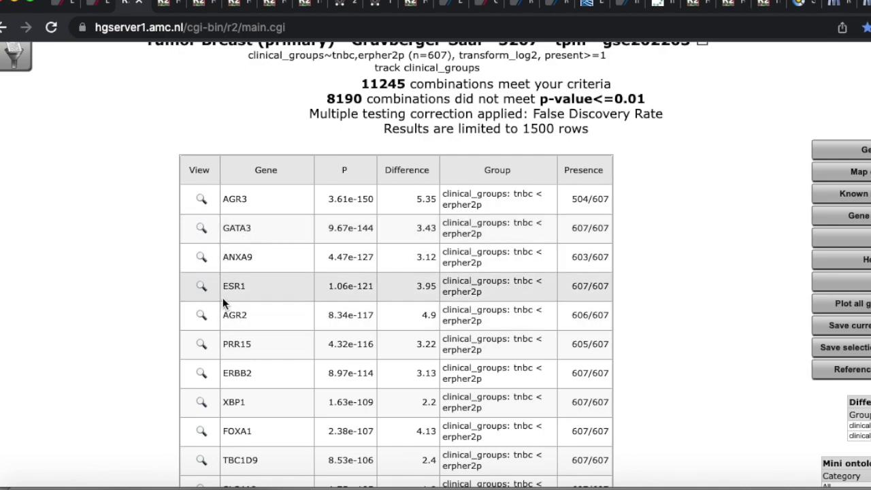
{"action": "left_click", "coordinate": [202, 198]}
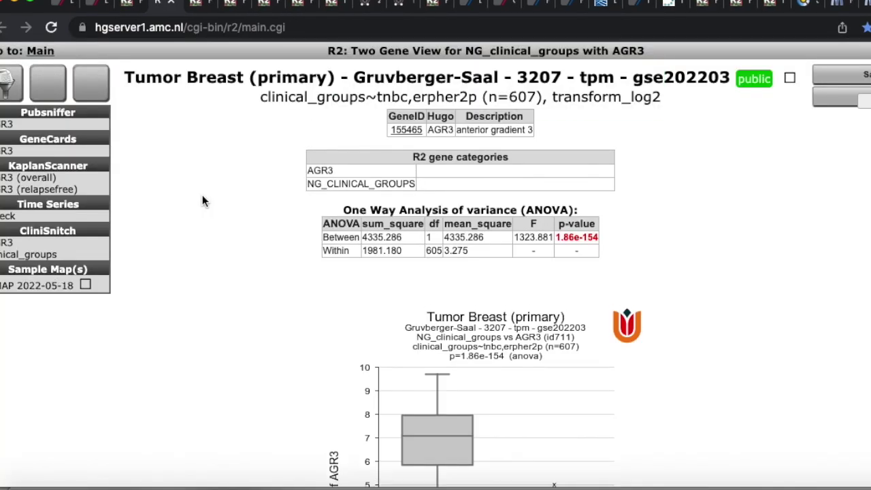
{"action": "scroll", "coordinate": [202, 200], "scroll_direction": "down", "scroll_amount": 3}
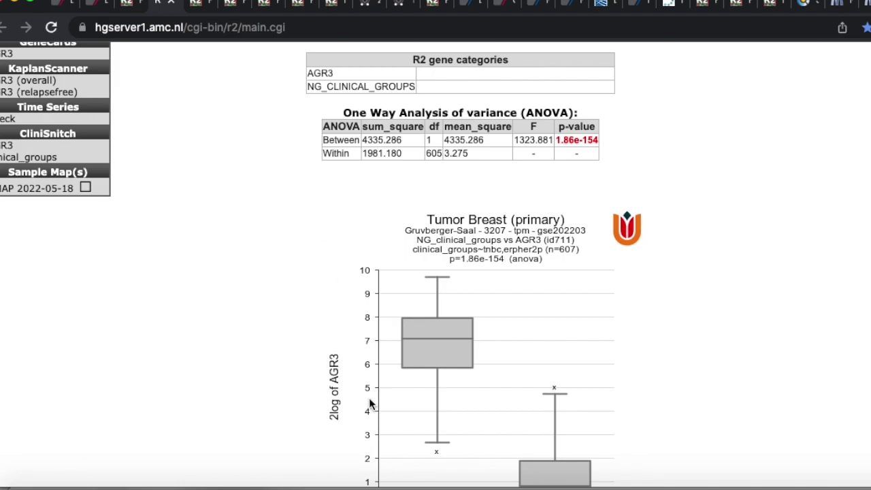
{"action": "scroll", "coordinate": [392, 433], "scroll_direction": "down", "scroll_amount": 3}
{"action": "scroll", "coordinate": [392, 433], "scroll_direction": "down", "scroll_amount": 1}
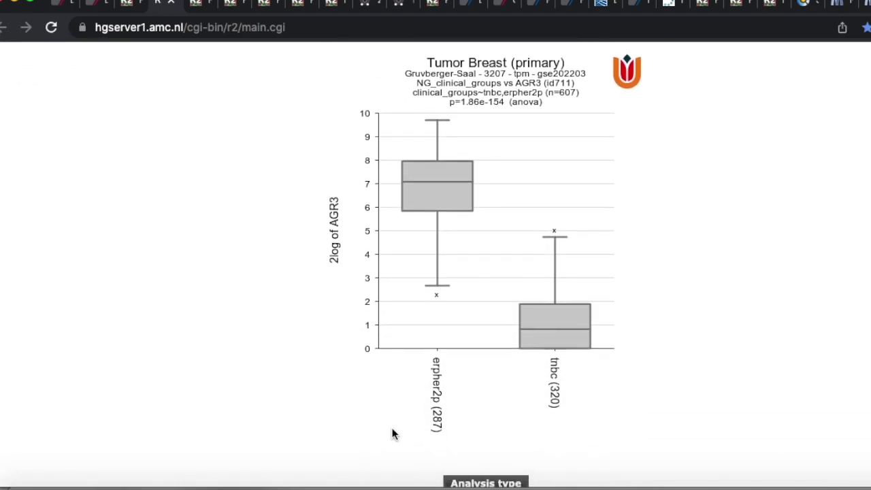
{"action": "scroll", "coordinate": [393, 433], "scroll_direction": "down", "scroll_amount": 1}
{"action": "scroll", "coordinate": [439, 274], "scroll_direction": "up", "scroll_amount": 1}
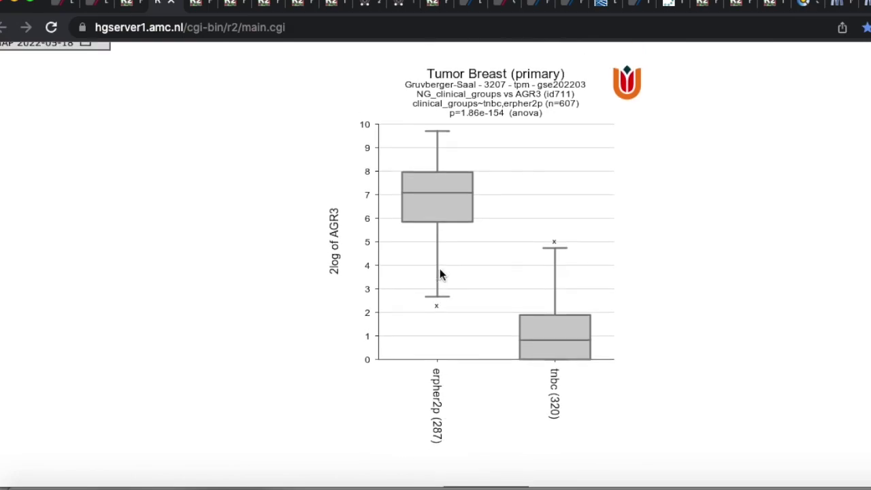
- Inspect the box plot statistics of AGR3 expression for the erpher2p and tnbc groups
{"action": "mouse_move", "coordinate": [441, 185]}
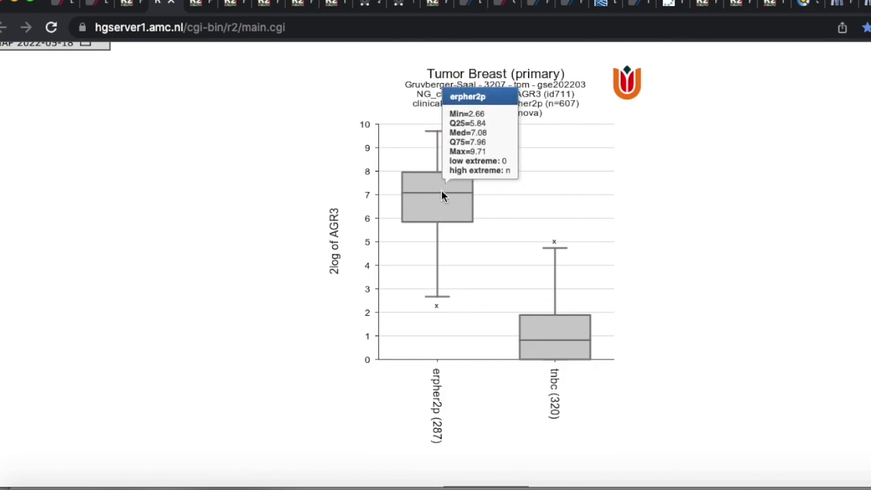
{"action": "mouse_move", "coordinate": [554, 349]}
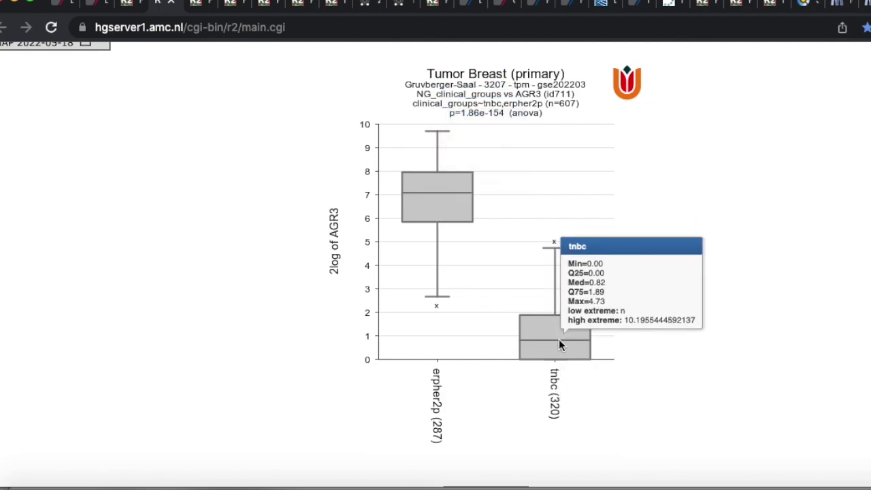
{"action": "mouse_move", "coordinate": [431, 211]}
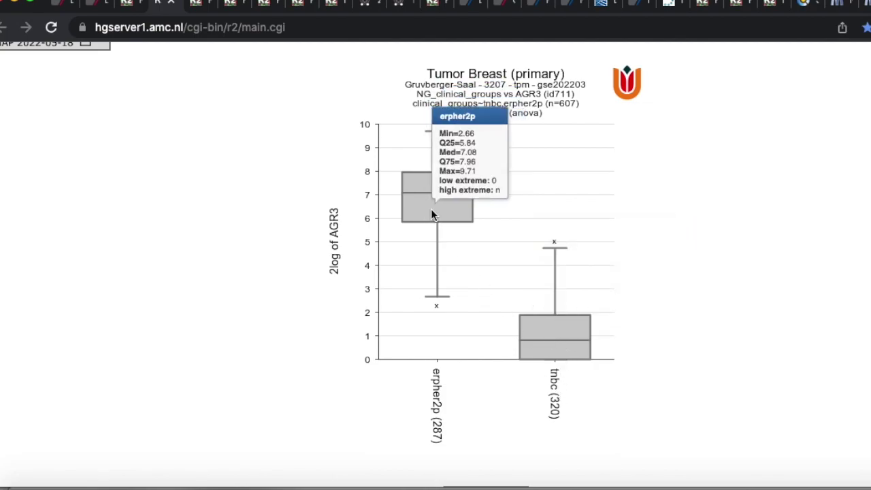
{"action": "scroll", "coordinate": [431, 213], "scroll_direction": "up", "scroll_amount": 5}
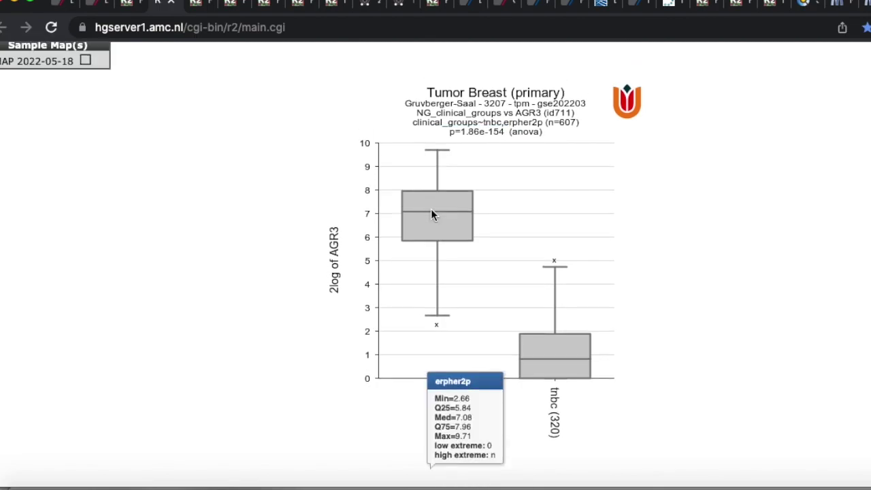
- Return to the differential expression results and examine the mini ontology analysis categories and their p-values
{"action": "left_click", "coordinate": [134, 6]}
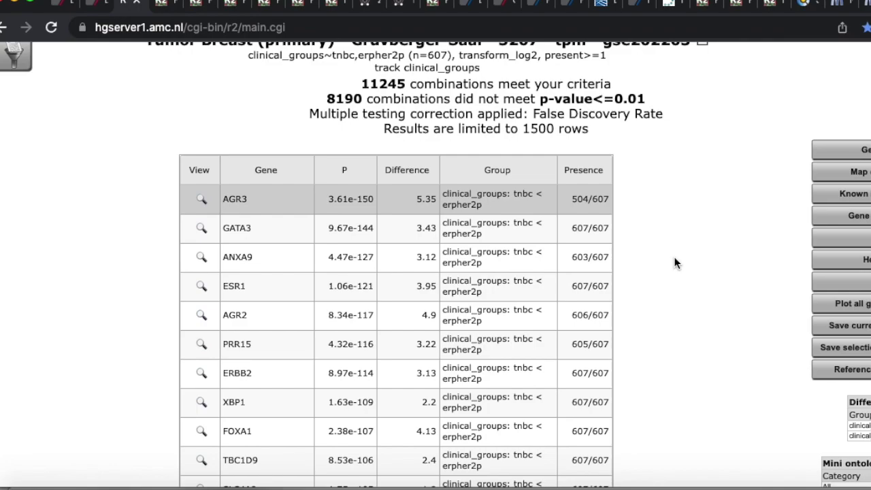
{"action": "scroll", "coordinate": [675, 263], "scroll_direction": "up", "scroll_amount": 1}
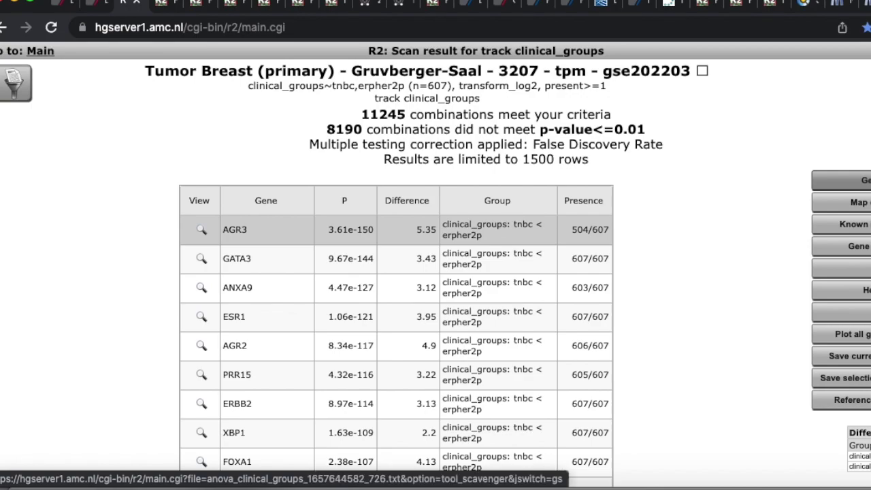
{"action": "scroll", "coordinate": [720, 304], "scroll_direction": "down", "scroll_amount": 5}
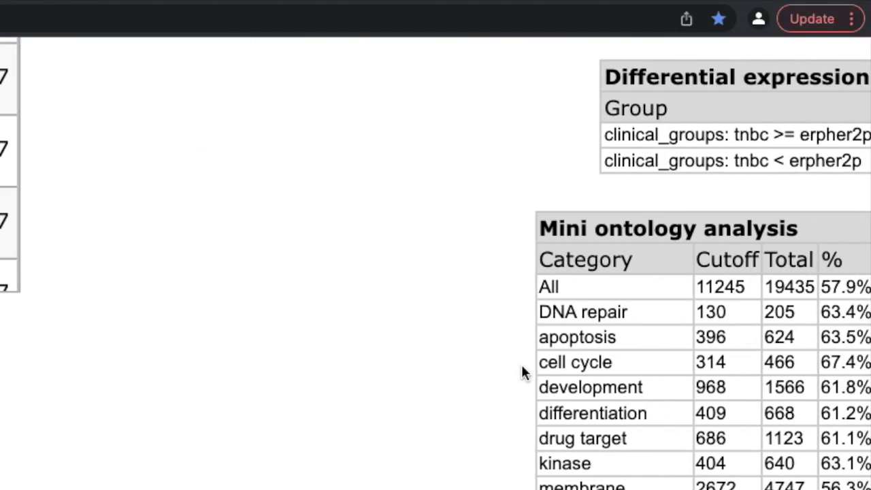
{"action": "scroll", "coordinate": [522, 370], "scroll_direction": "down", "scroll_amount": 1}
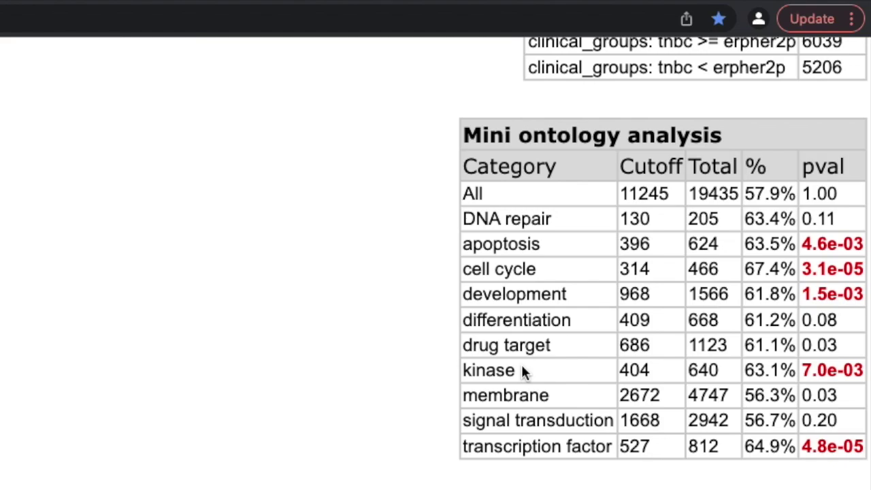
{"action": "scroll", "coordinate": [521, 364], "scroll_direction": "down", "scroll_amount": 1}
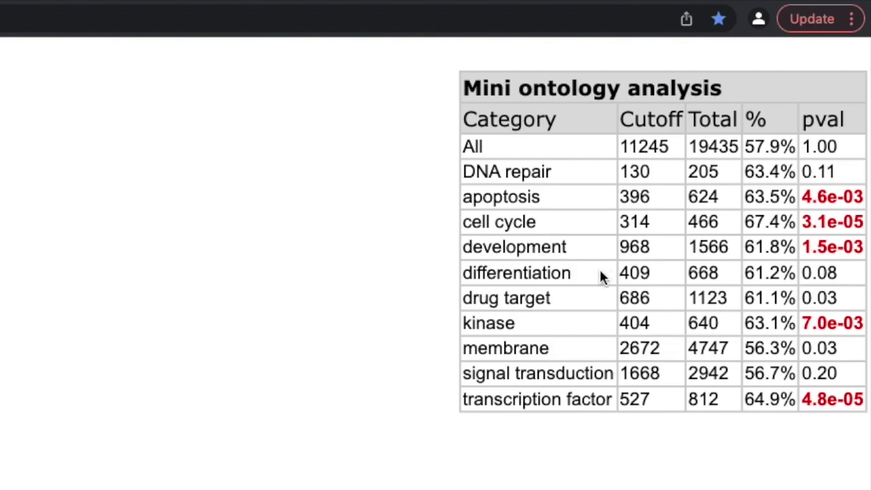
{"action": "scroll", "coordinate": [599, 275], "scroll_direction": "down", "scroll_amount": 1}
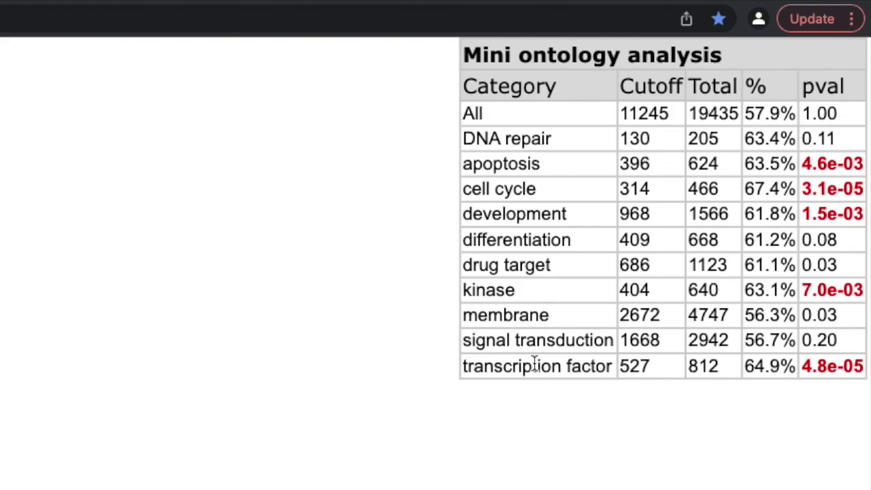
- Start a gene set analysis on the differentially expressed genes and choose KEGG as the gene set collection
{"action": "scroll", "coordinate": [418, 315], "scroll_direction": "up", "scroll_amount": 10}
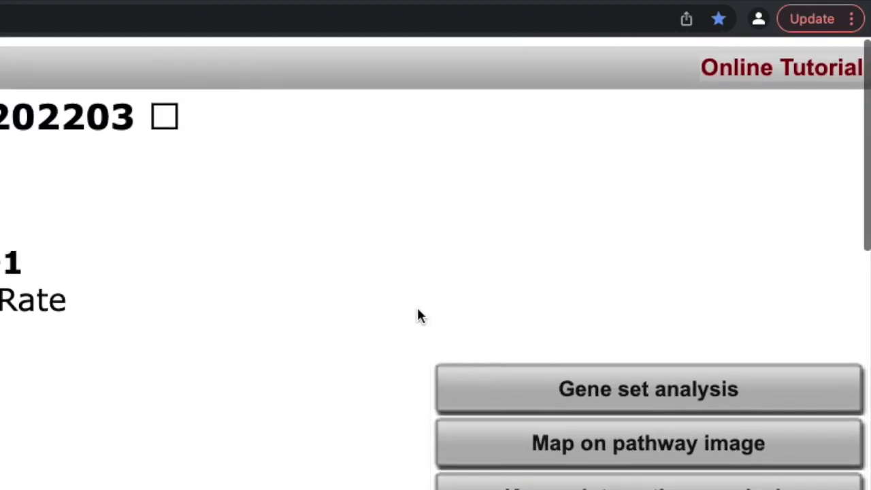
{"action": "scroll", "coordinate": [418, 315], "scroll_direction": "down", "scroll_amount": 5}
{"action": "scroll", "coordinate": [418, 315], "scroll_direction": "down", "scroll_amount": 1}
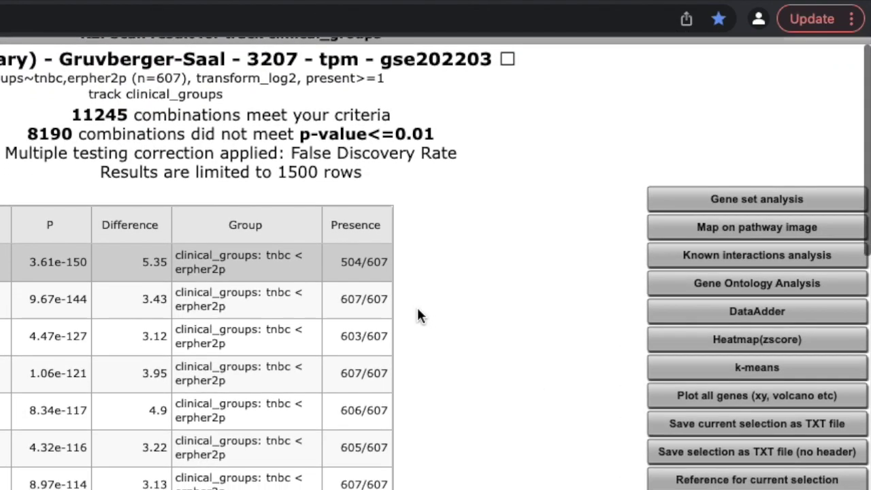
{"action": "left_click", "coordinate": [779, 192]}
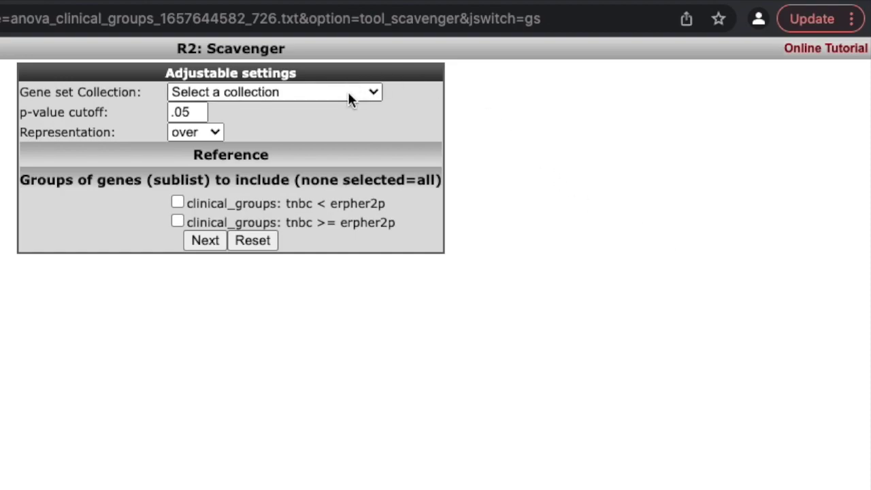
{"action": "left_click", "coordinate": [371, 95]}
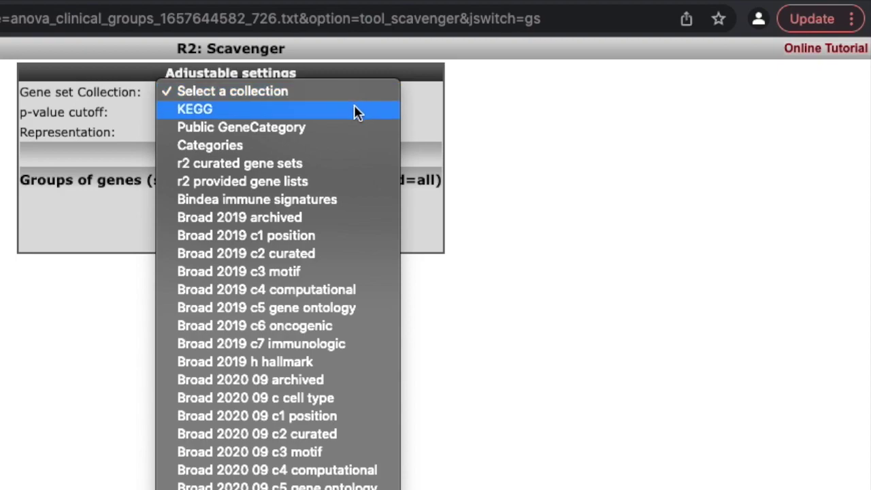
{"action": "scroll", "coordinate": [272, 476], "scroll_direction": "down", "scroll_amount": 3}
{"action": "scroll", "coordinate": [278, 272], "scroll_direction": "down", "scroll_amount": 5}
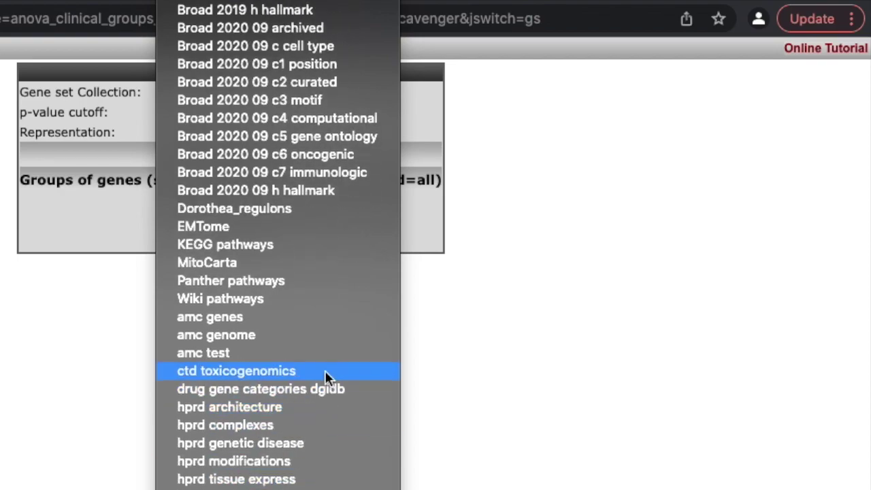
{"action": "scroll", "coordinate": [317, 9], "scroll_direction": "up", "scroll_amount": 3}
{"action": "scroll", "coordinate": [277, 245], "scroll_direction": "up", "scroll_amount": 2}
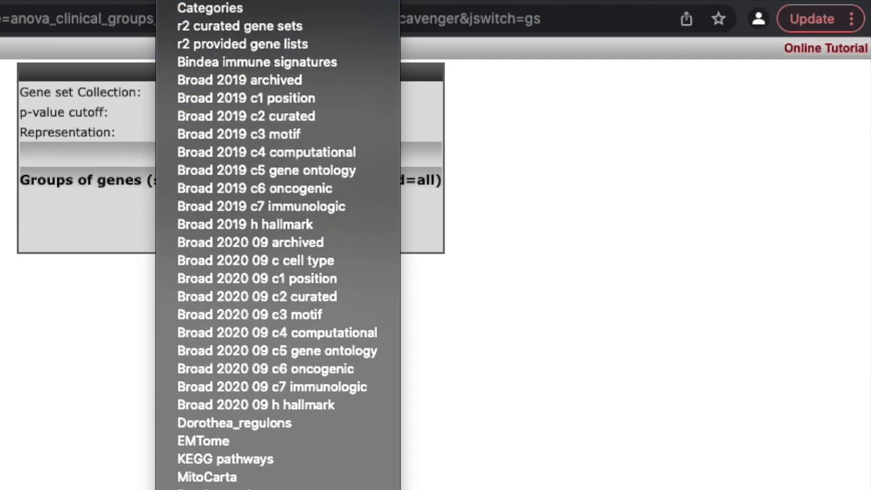
{"action": "left_click", "coordinate": [226, 459]}
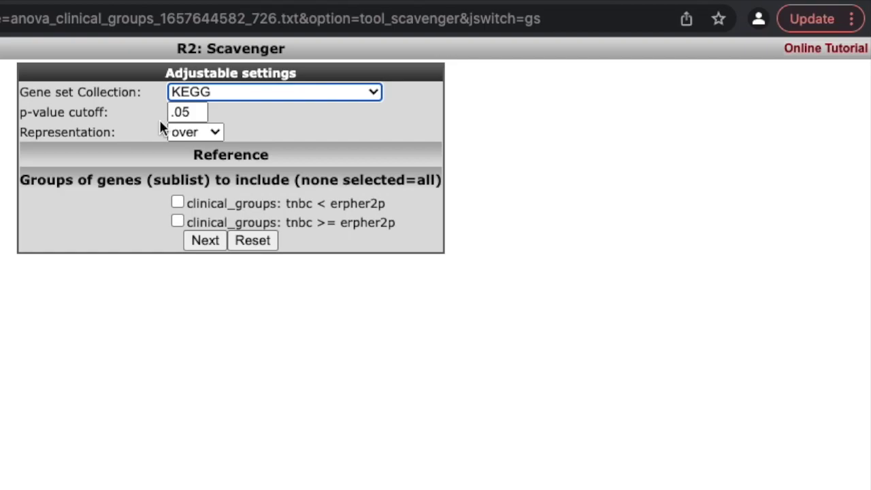
- Keep Representation at over, include only the clinical_groups: tnbc >= erpher2p genes, and run the gene set analysis
{"action": "left_click", "coordinate": [196, 134]}
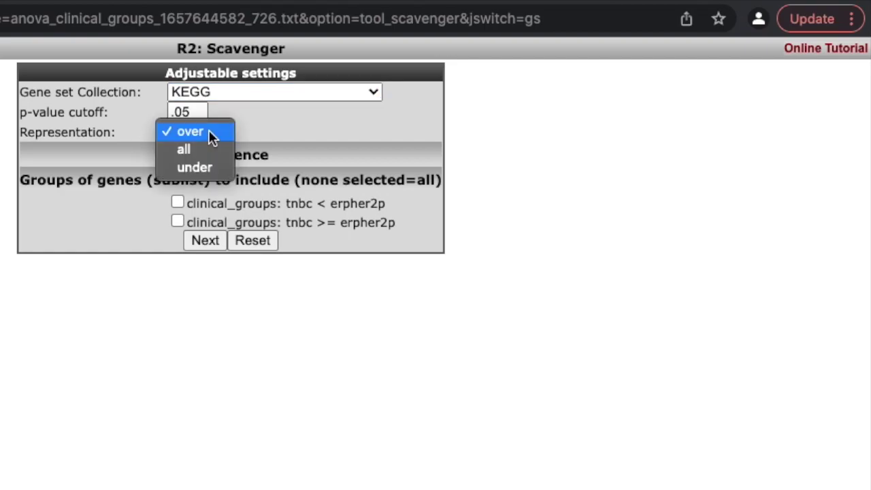
{"action": "left_click", "coordinate": [313, 129]}
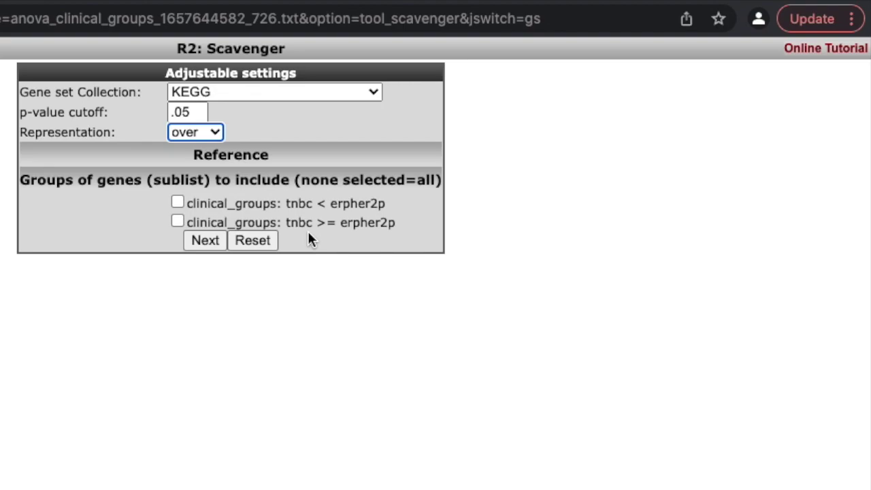
{"action": "left_click", "coordinate": [177, 223]}
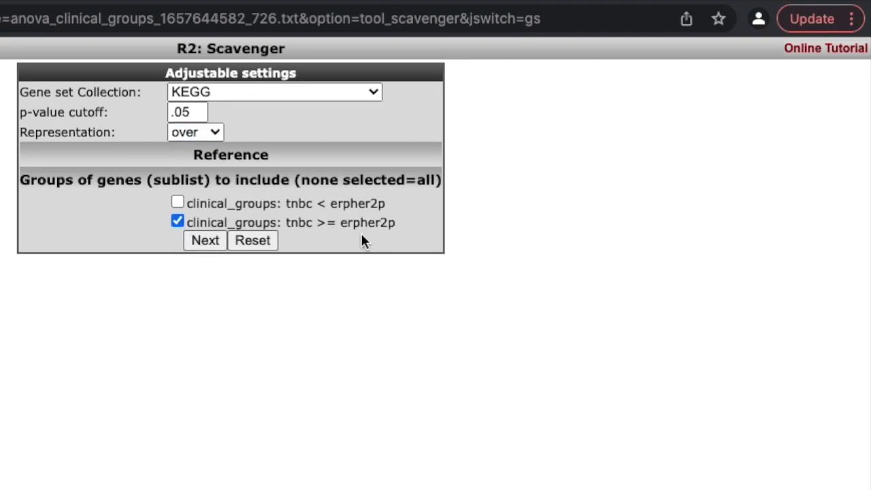
{"action": "left_click", "coordinate": [206, 240]}
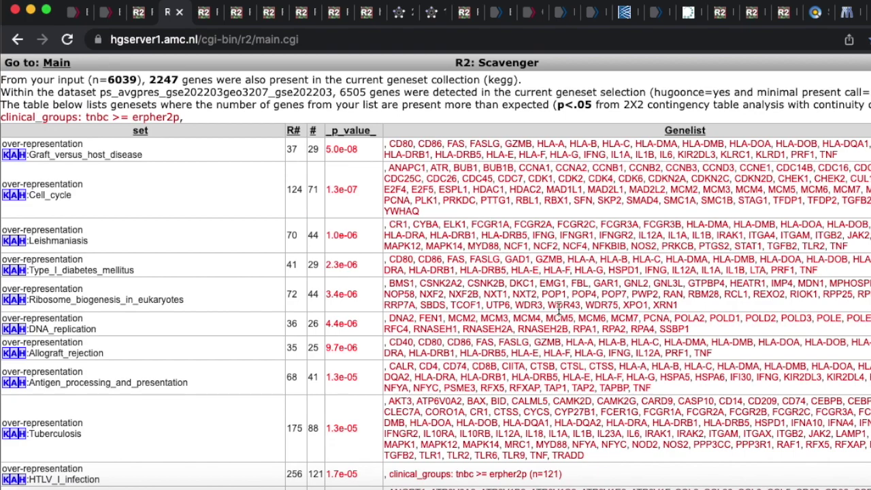
- Examine the over-represented KEGG gene sets for tnbc >= erpher2p, including their p-values and gene lists
{"action": "scroll", "coordinate": [558, 310], "scroll_direction": "down", "scroll_amount": 1}
{"action": "scroll", "coordinate": [558, 310], "scroll_direction": "down", "scroll_amount": 1}
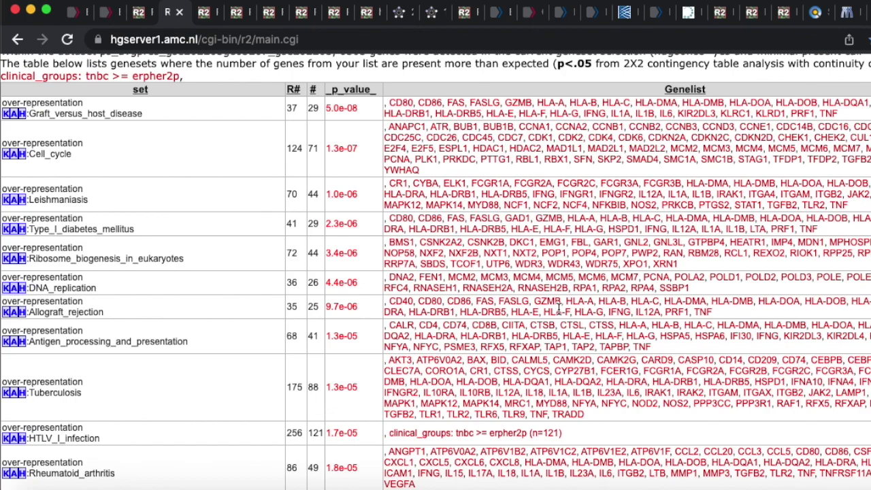
{"action": "scroll", "coordinate": [558, 309], "scroll_direction": "down", "scroll_amount": 1}
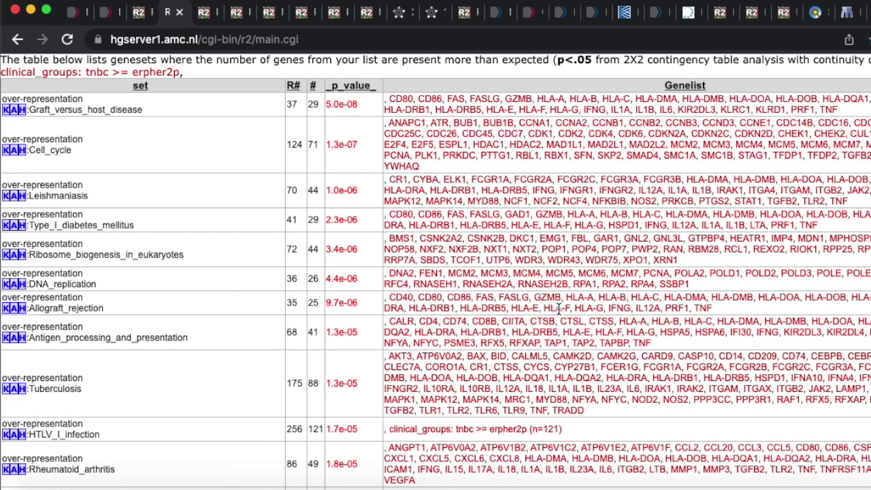
{"action": "scroll", "coordinate": [559, 310], "scroll_direction": "up", "scroll_amount": 3}
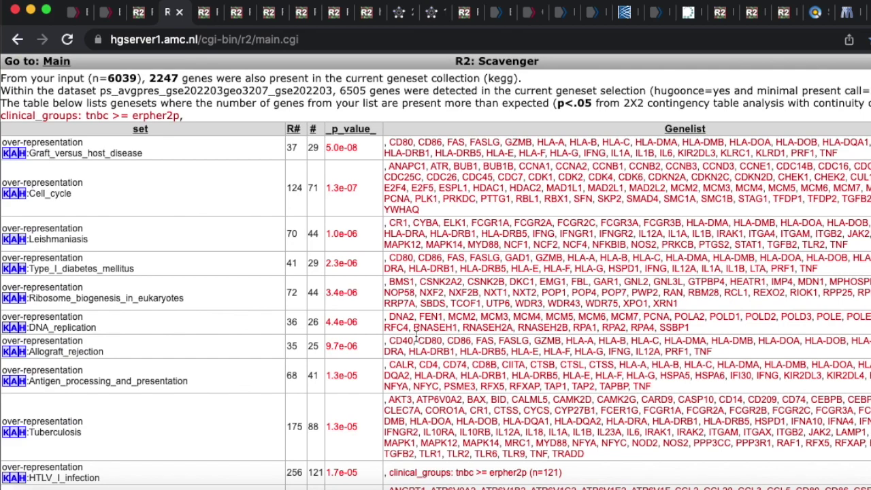
{"action": "scroll", "coordinate": [135, 161], "scroll_direction": "down", "scroll_amount": 2}
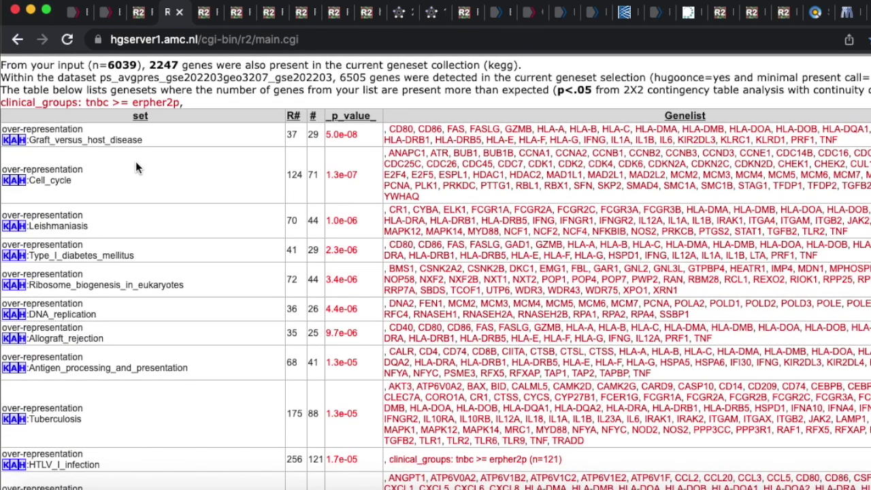
{"action": "scroll", "coordinate": [136, 161], "scroll_direction": "down", "scroll_amount": 1}
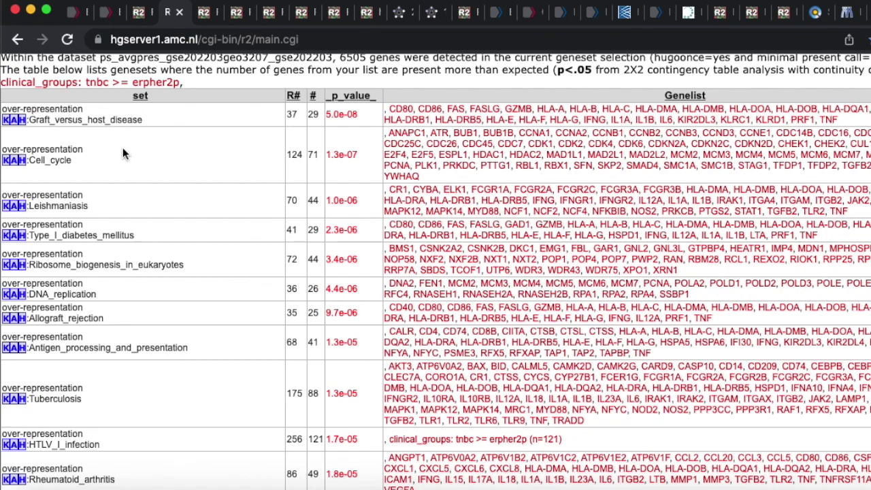
{"action": "scroll", "coordinate": [123, 121], "scroll_direction": "up", "scroll_amount": 1}
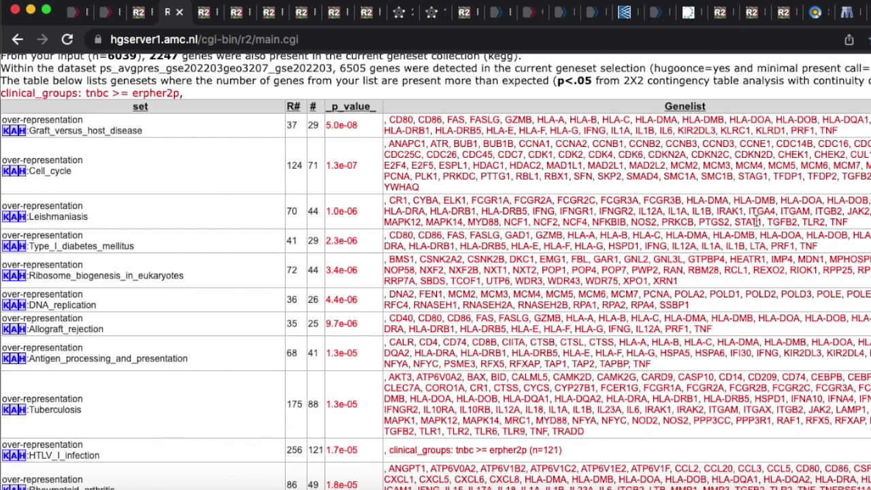
{"action": "scroll", "coordinate": [202, 289], "scroll_direction": "down", "scroll_amount": 3}
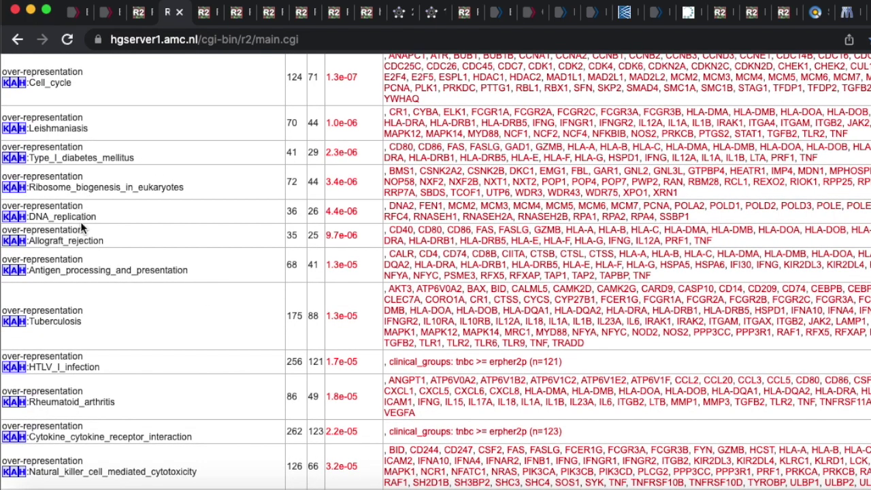
{"action": "scroll", "coordinate": [81, 223], "scroll_direction": "down", "scroll_amount": 1}
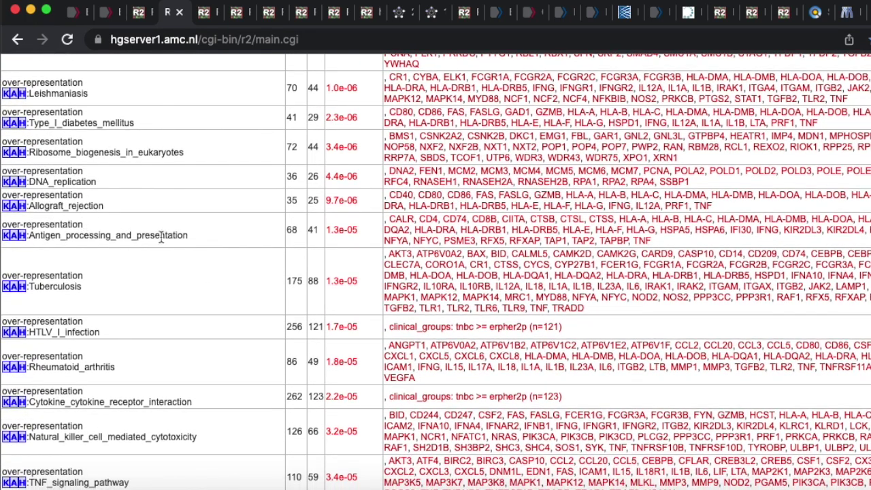
{"action": "scroll", "coordinate": [178, 242], "scroll_direction": "down", "scroll_amount": 2}
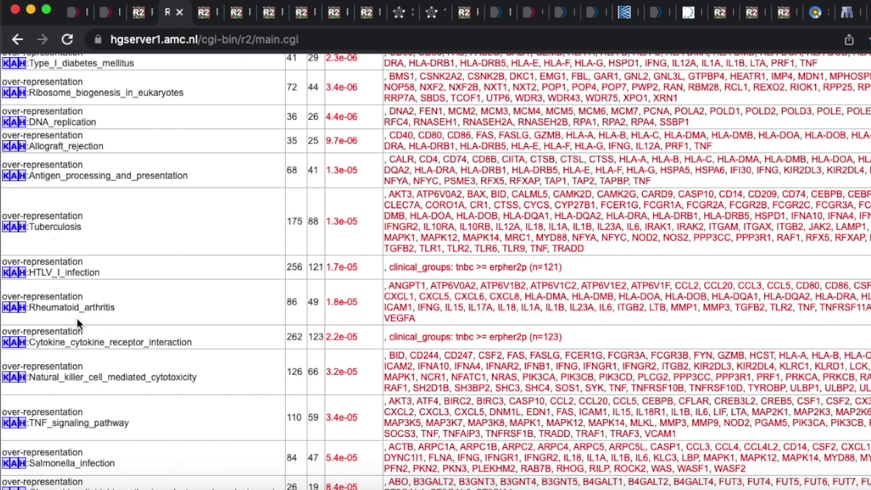
- Review the rest of the KEGG over-representation list down to its least significant pathways, and go back to the more significant ones
{"action": "scroll", "coordinate": [77, 318], "scroll_direction": "down", "scroll_amount": 5}
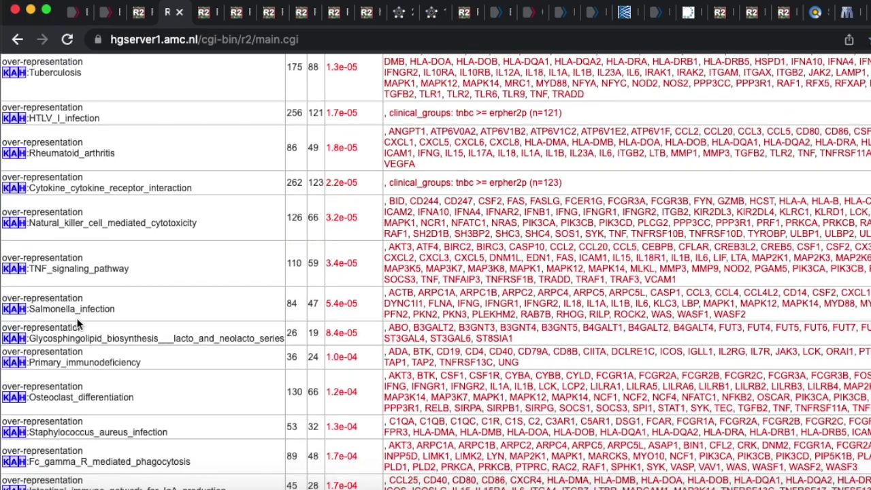
{"action": "scroll", "coordinate": [90, 272], "scroll_direction": "down", "scroll_amount": 1}
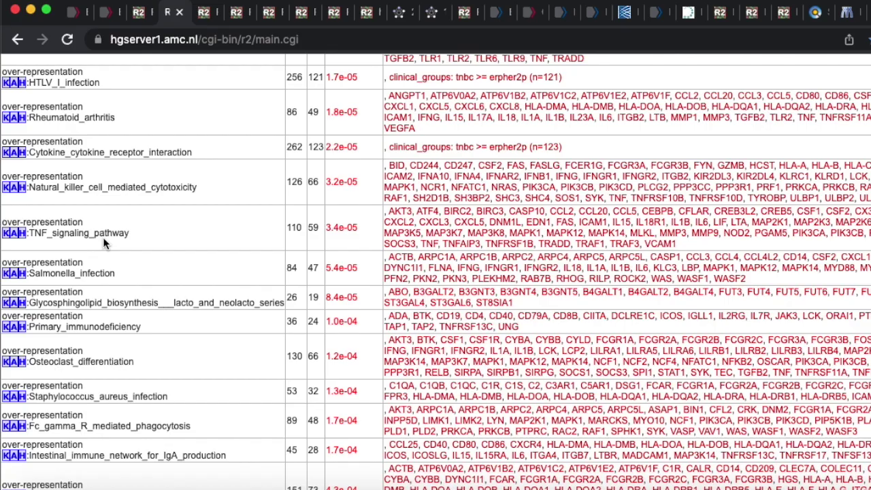
{"action": "scroll", "coordinate": [103, 236], "scroll_direction": "down", "scroll_amount": 2}
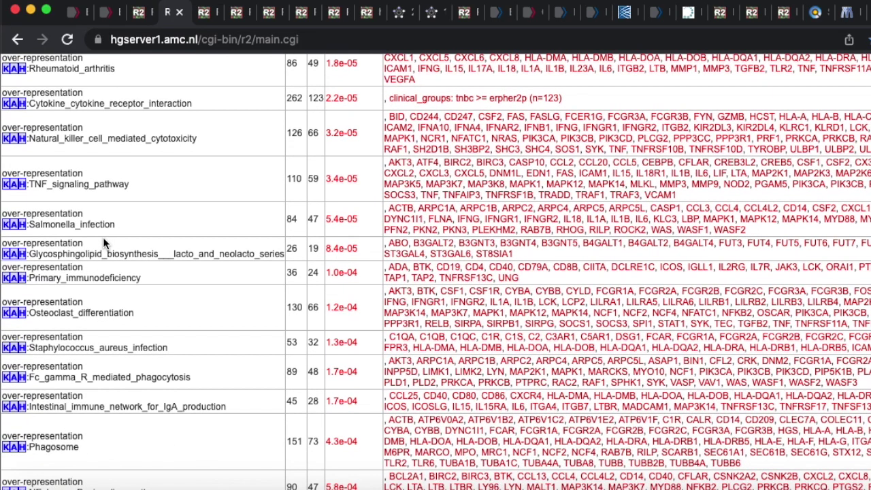
{"action": "scroll", "coordinate": [103, 237], "scroll_direction": "up", "scroll_amount": 10}
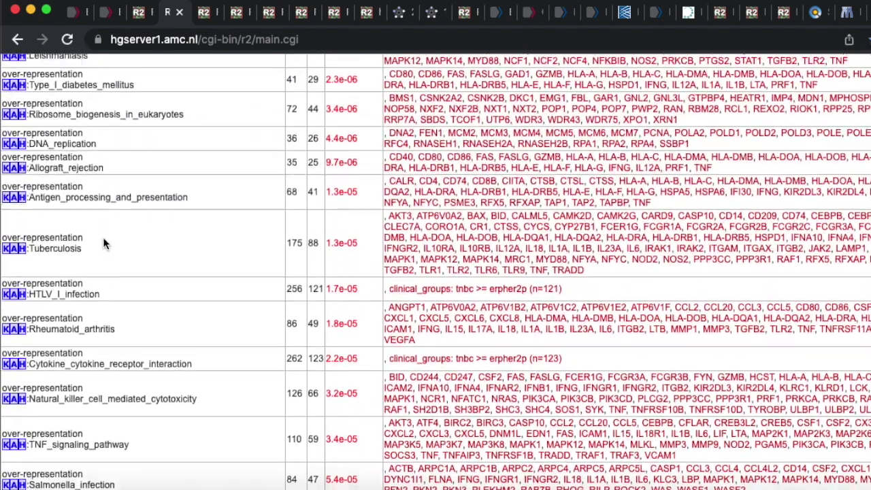
{"action": "scroll", "coordinate": [103, 237], "scroll_direction": "down", "scroll_amount": 6}
{"action": "scroll", "coordinate": [103, 243], "scroll_direction": "down", "scroll_amount": 15}
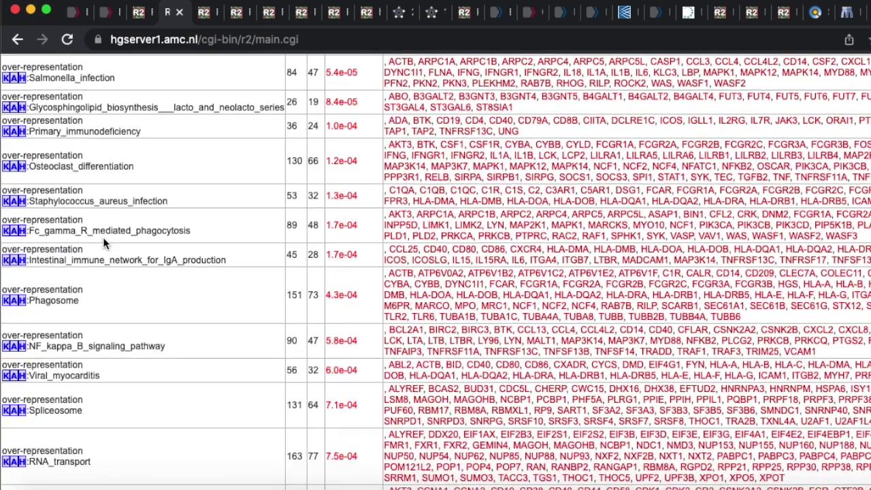
{"action": "scroll", "coordinate": [103, 242], "scroll_direction": "down", "scroll_amount": 4}
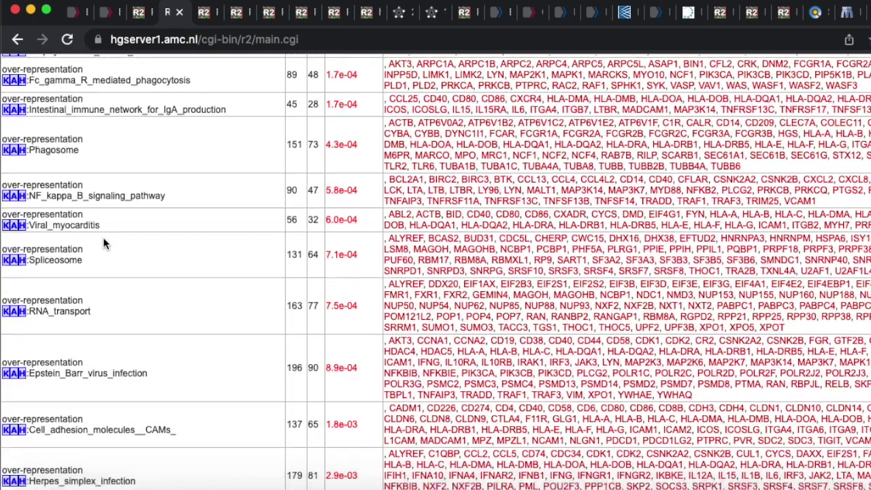
{"action": "scroll", "coordinate": [104, 243], "scroll_direction": "down", "scroll_amount": 5}
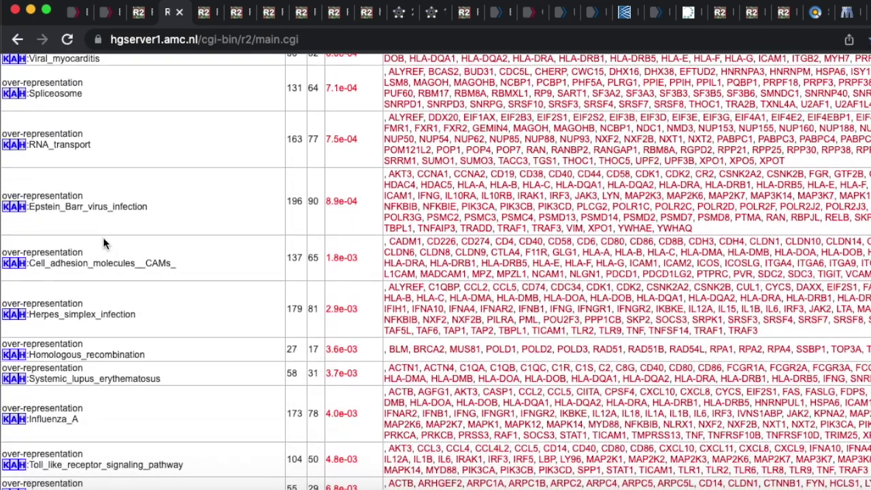
{"action": "scroll", "coordinate": [103, 243], "scroll_direction": "down", "scroll_amount": 6}
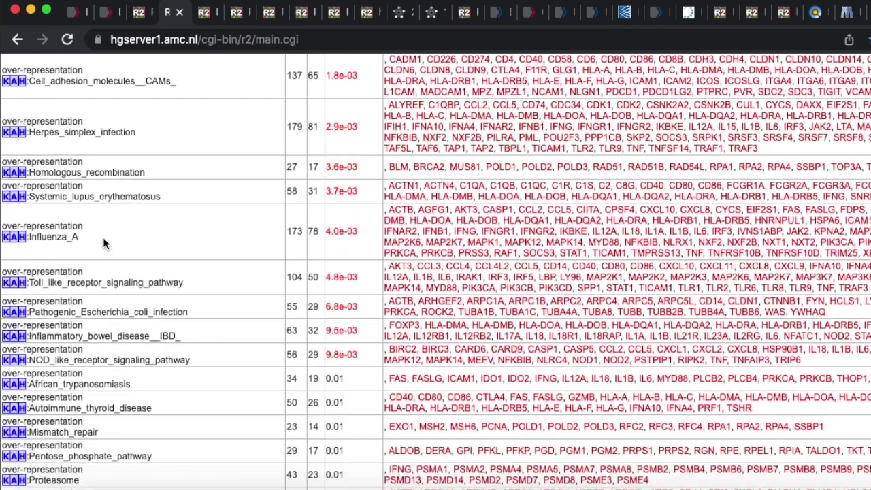
{"action": "scroll", "coordinate": [103, 237], "scroll_direction": "down", "scroll_amount": 7}
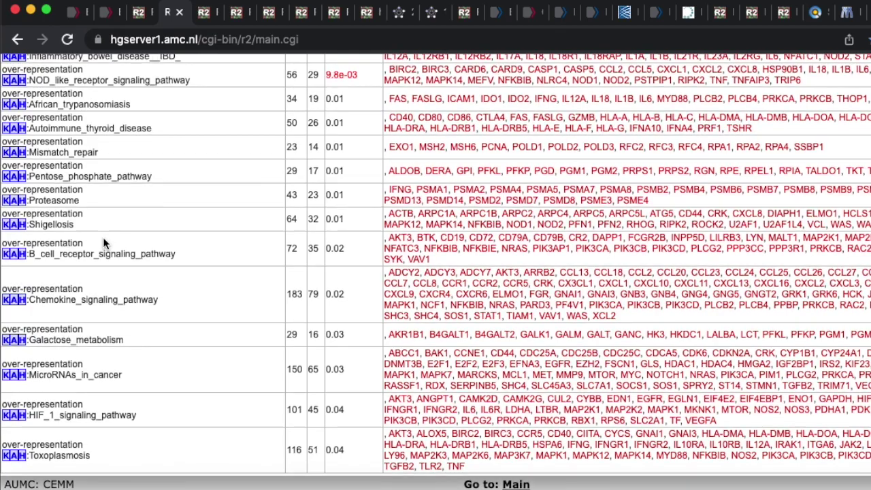
{"action": "scroll", "coordinate": [103, 241], "scroll_direction": "up", "scroll_amount": 2}
{"action": "scroll", "coordinate": [103, 237], "scroll_direction": "up", "scroll_amount": 15}
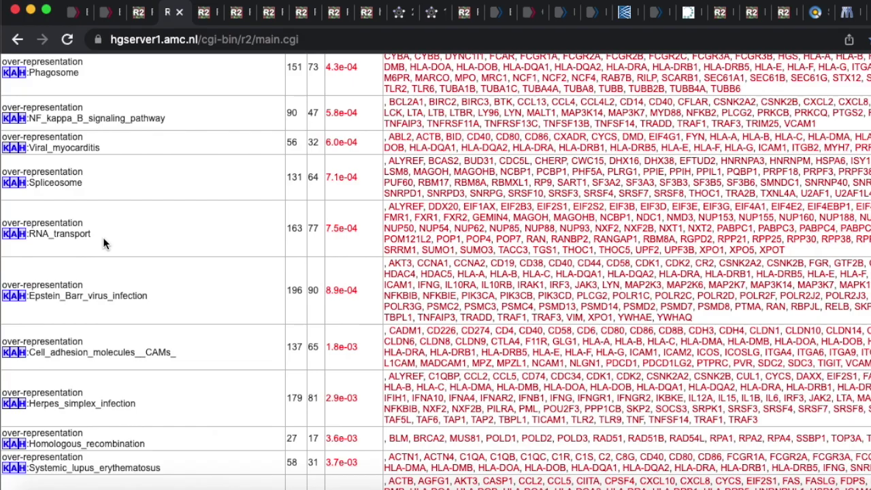
{"action": "scroll", "coordinate": [103, 243], "scroll_direction": "up", "scroll_amount": 15}
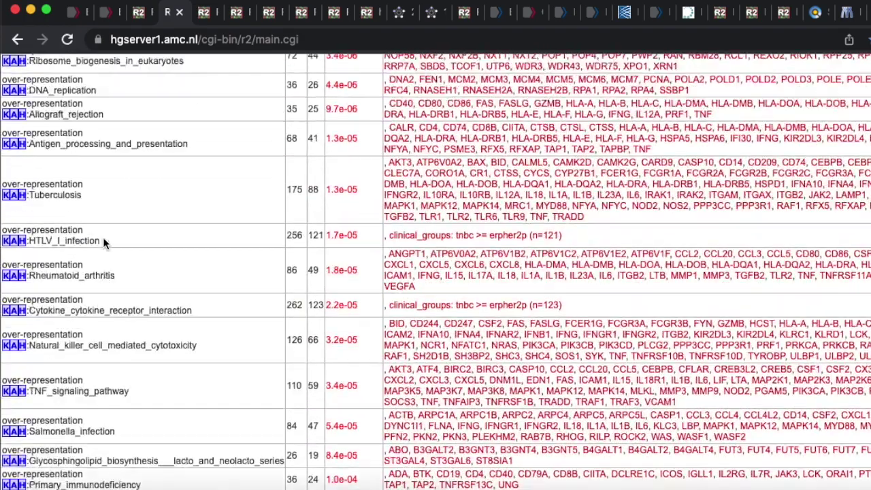